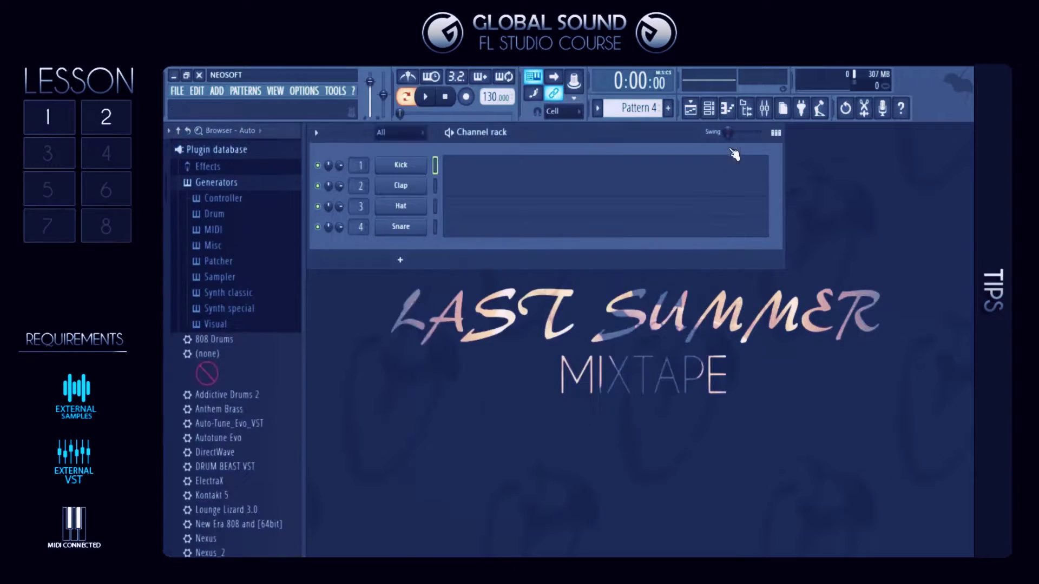
Collapse the plugin database in the browser and open the GS FL Course sample folder.
scroll(223, 228, up, 2)
click(219, 218)
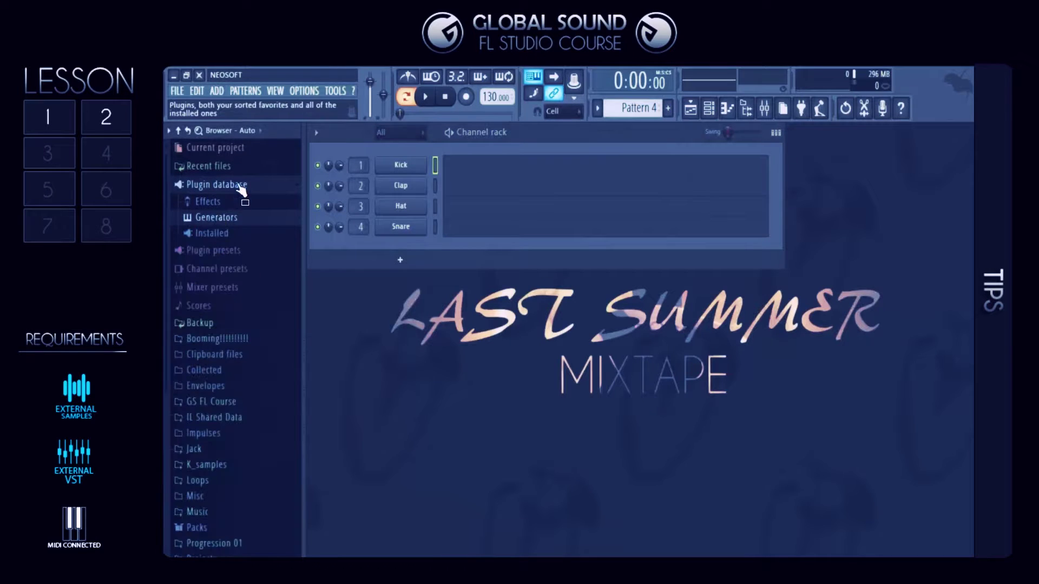
click(239, 186)
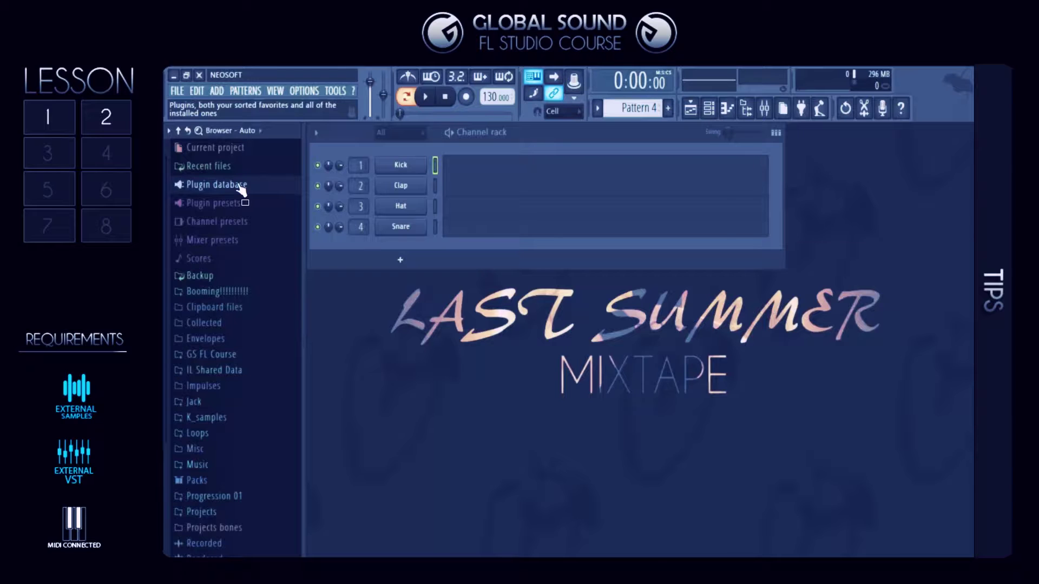
scroll(223, 298, down, 3)
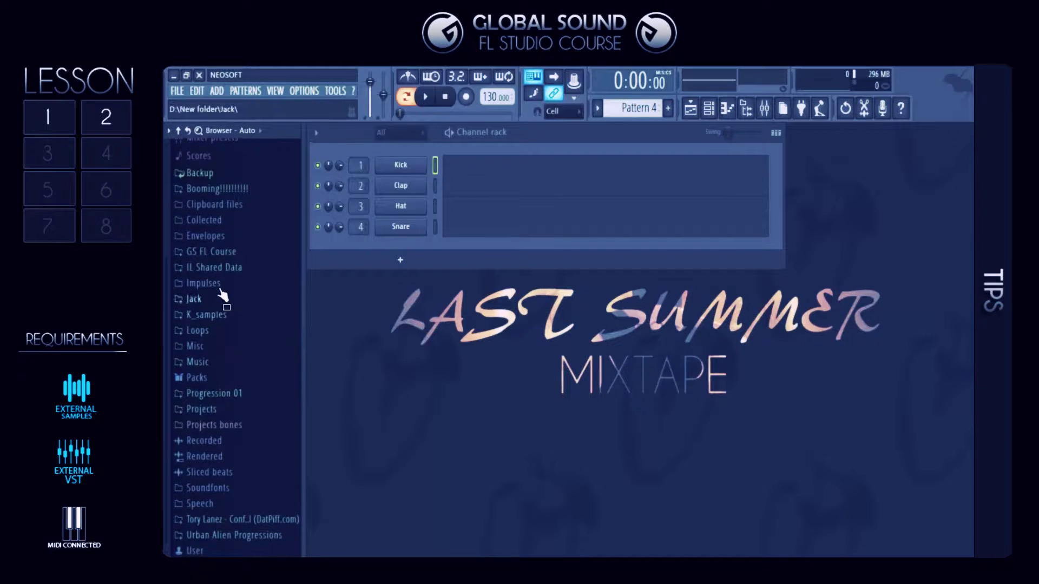
click(230, 252)
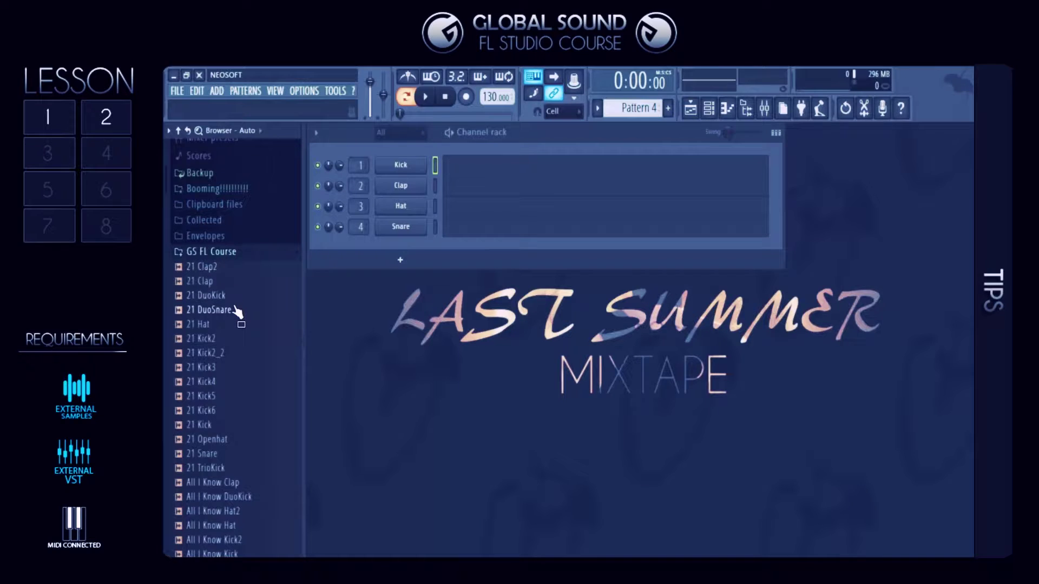
scroll(236, 311, down, 5)
scroll(217, 347, up, 8)
Audition the 21 drum samples from 21 DuoKick through 21 Snare, then collapse the GS FL Course folder.
click(226, 382)
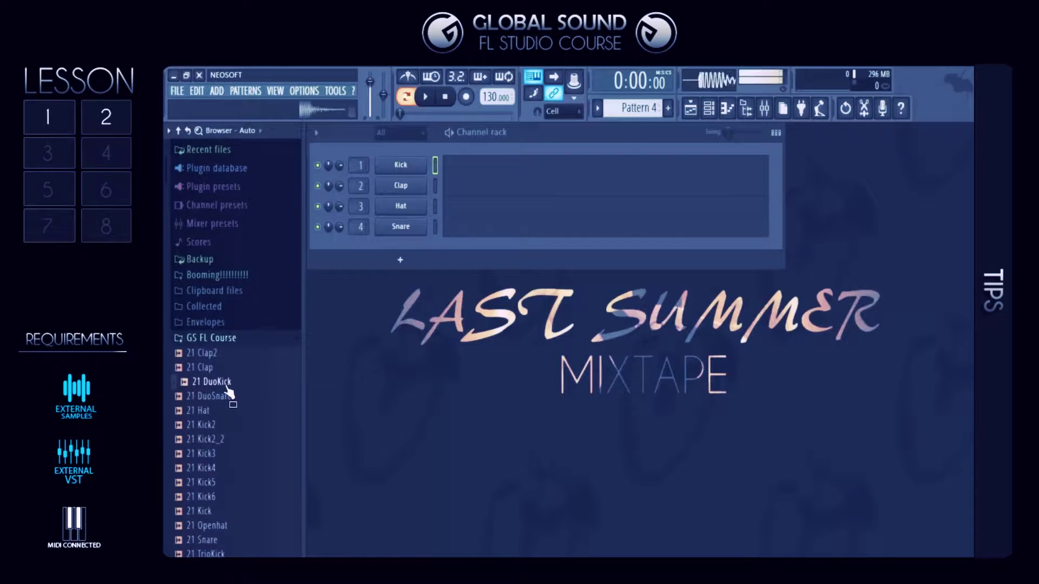
key(Down)
key(Down)
key(Down)
key(Down)
key(Down)
key(Down)
key(Down)
key(Down)
key(Down)
key(Down)
key(Down)
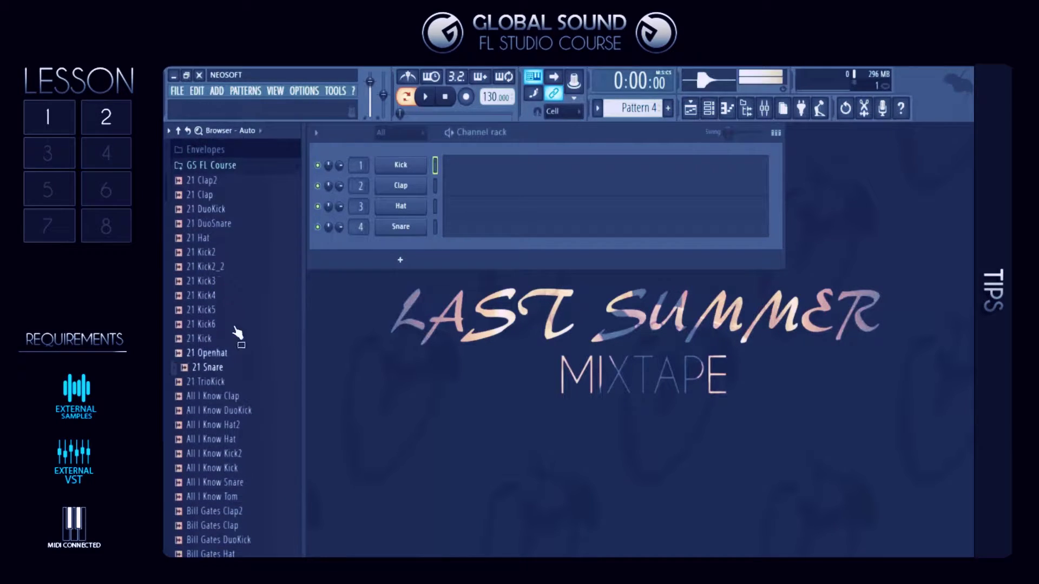
click(244, 166)
Add the Nexus plugin as a new channel in the channel rack and reposition its window.
scroll(254, 375, up, 10)
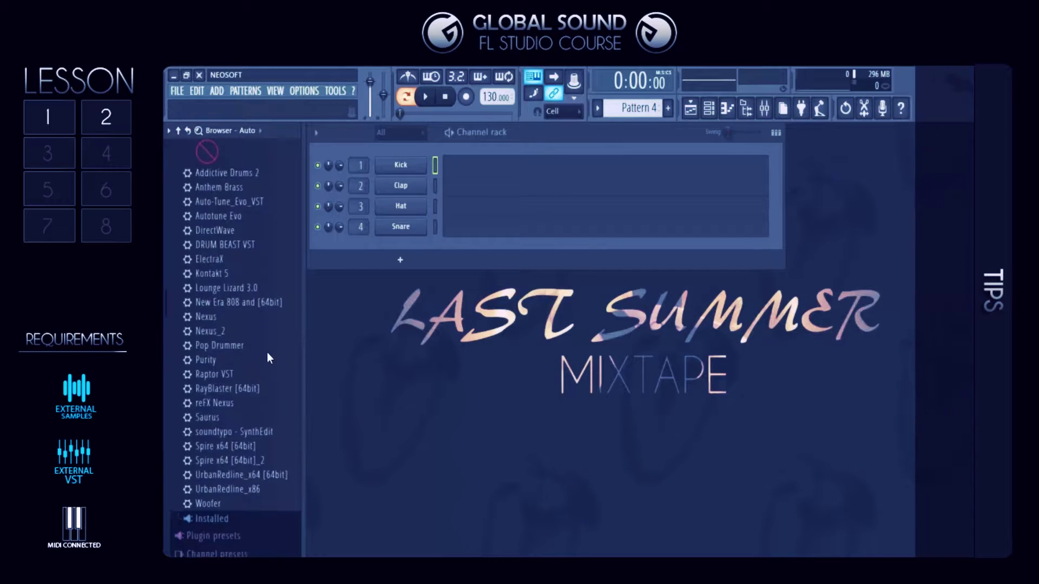
drag(206, 316, 401, 240)
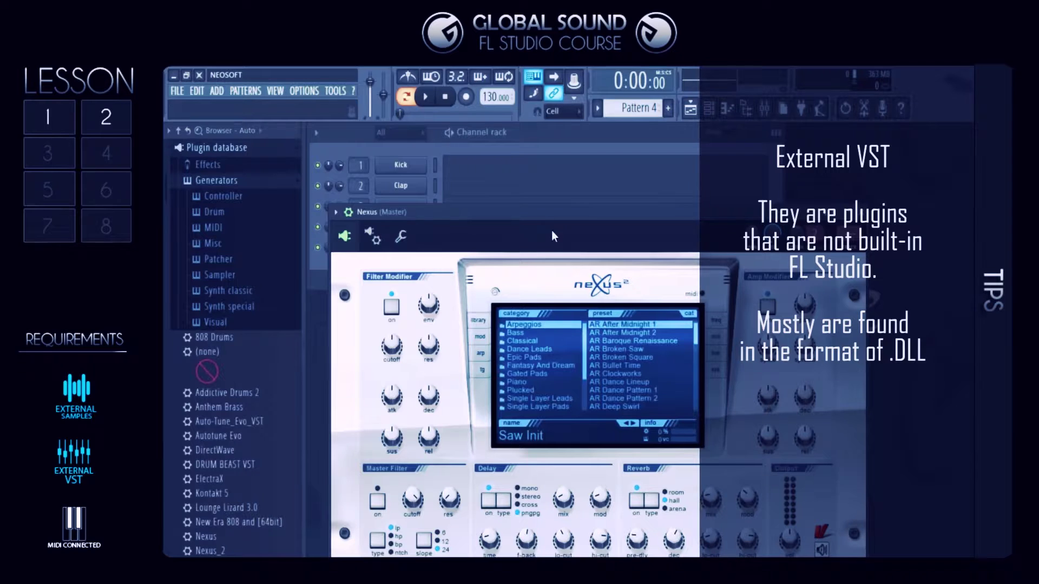
drag(589, 188, 728, 193)
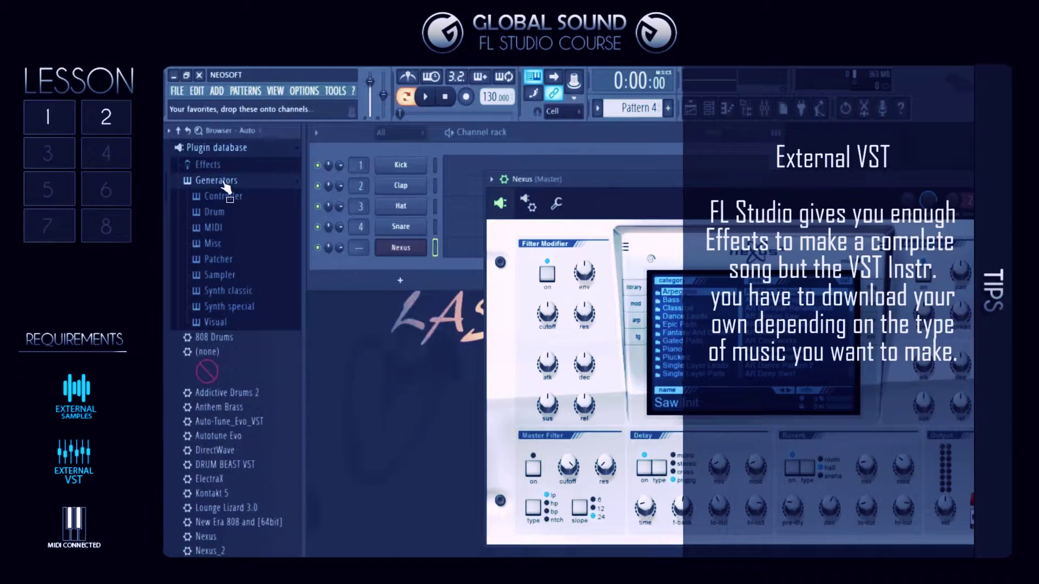
click(219, 181)
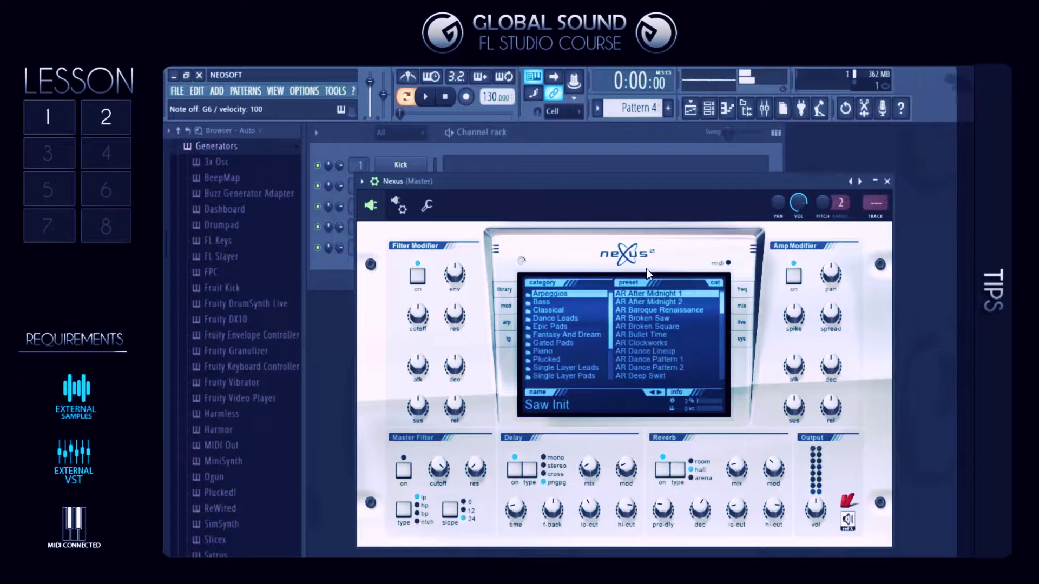
drag(608, 184, 614, 278)
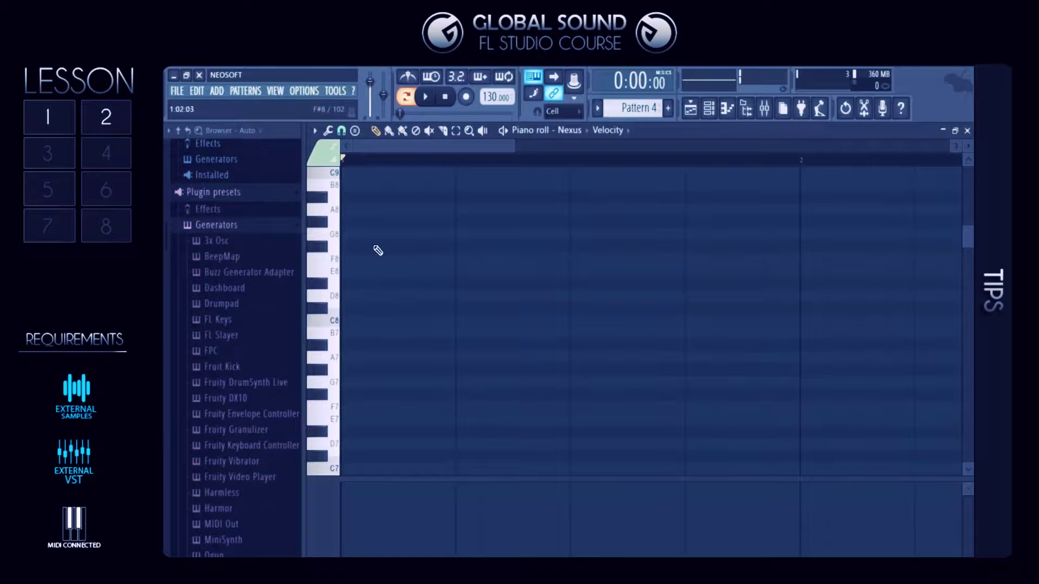
Draw a one-bar note at bar 1 of the Nexus piano roll, move it to E7 and preview it.
click(346, 246)
drag(393, 244, 779, 258)
scroll(538, 165, down, 4)
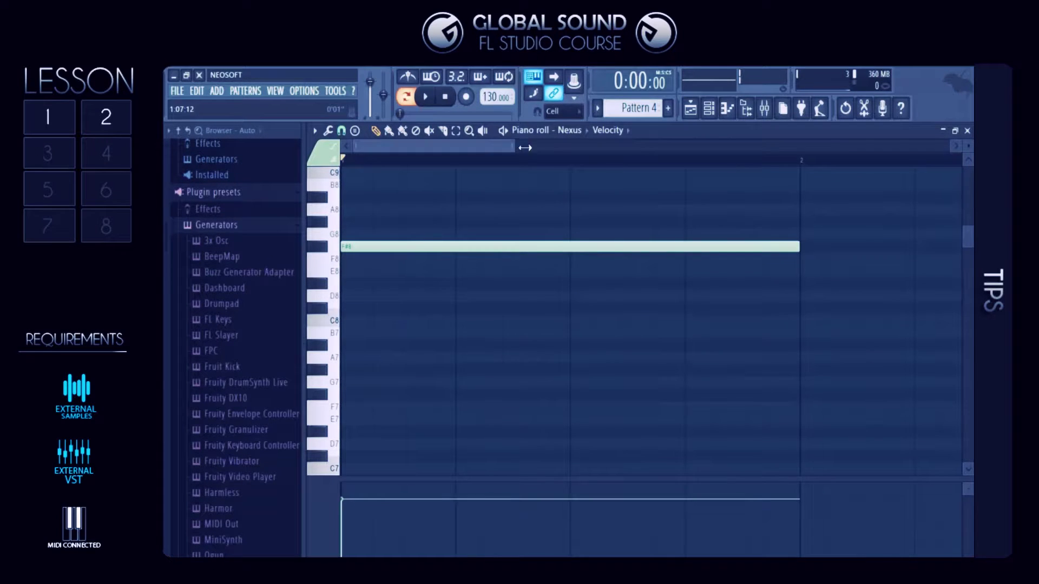
key(space)
key(space)
drag(392, 246, 386, 432)
key(space)
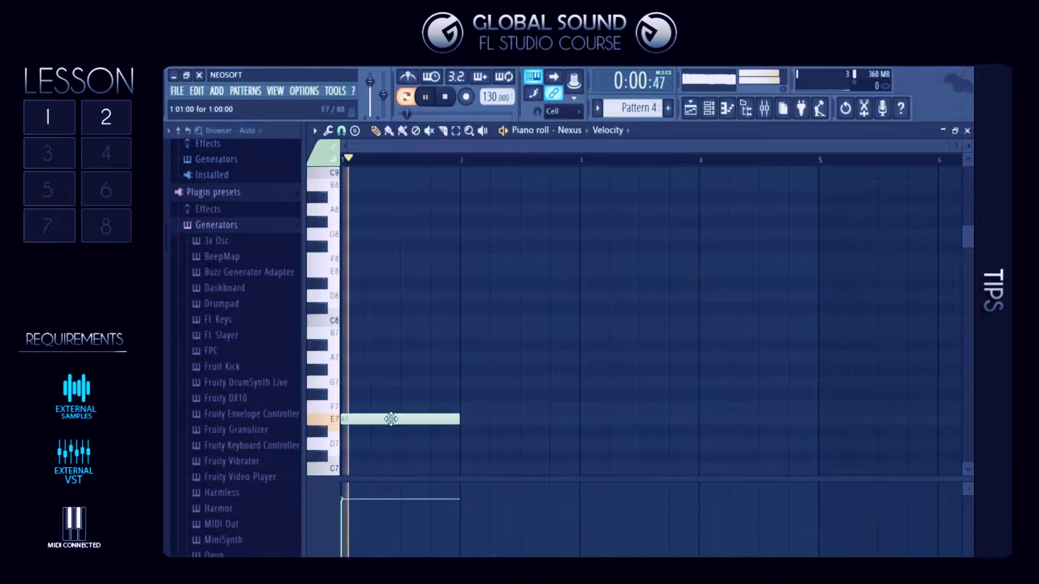
Add a second one-bar note at bar 2, move it to F7 and preview the sequence.
click(485, 394)
key(space)
drag(485, 394, 484, 411)
key(space)
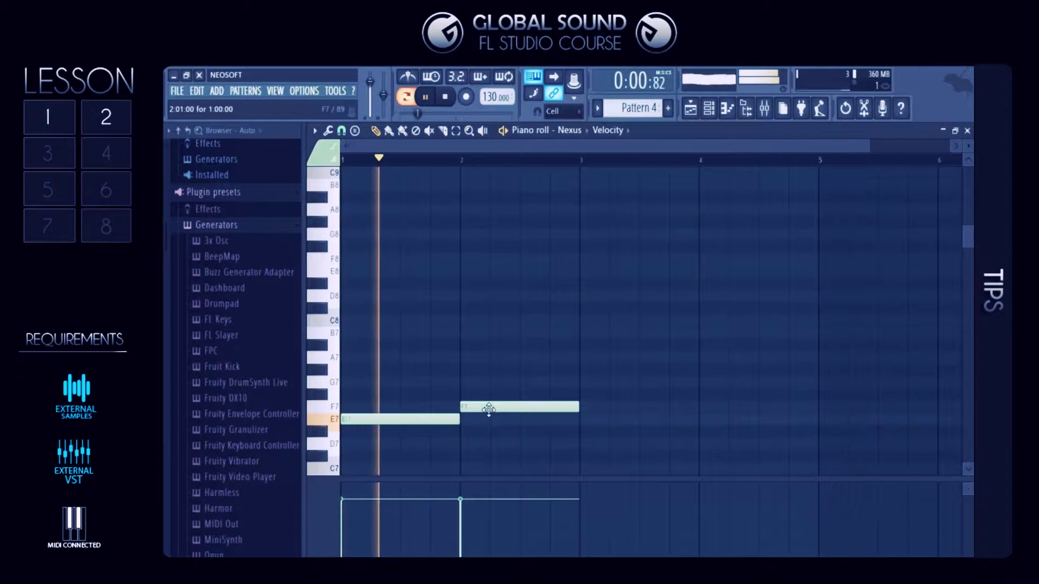
key(space)
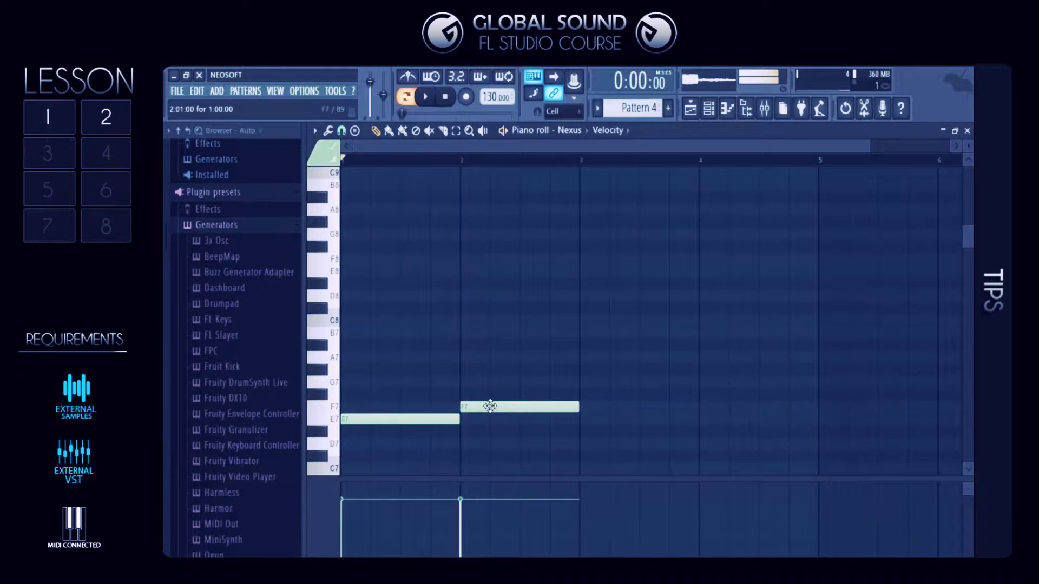
Delete both Nexus notes and close the piano roll.
right_click(490, 409)
right_click(446, 420)
click(968, 131)
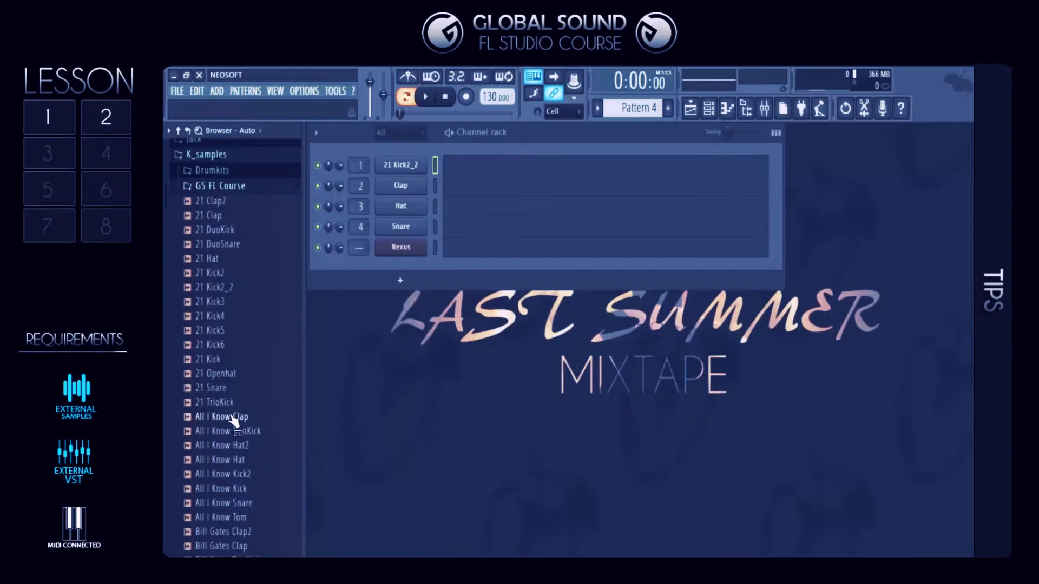
Audition the 21 Snare sample and load it onto channel 2 in place of Clap.
click(222, 377)
drag(225, 380, 384, 187)
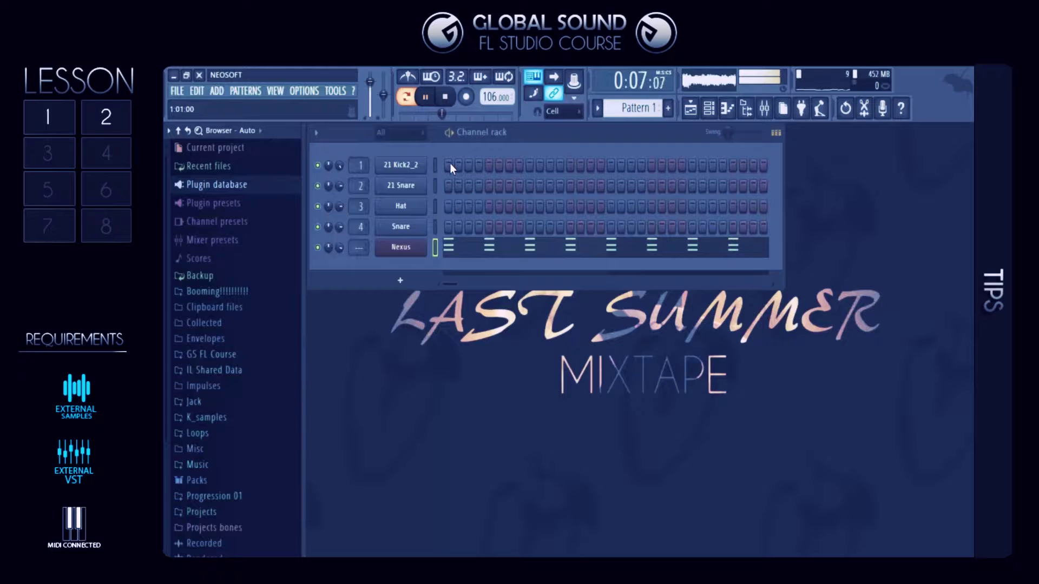
Stop playback, examine the full Nexus chord sequence of Pattern 1 in the piano roll, and close it.
key(space)
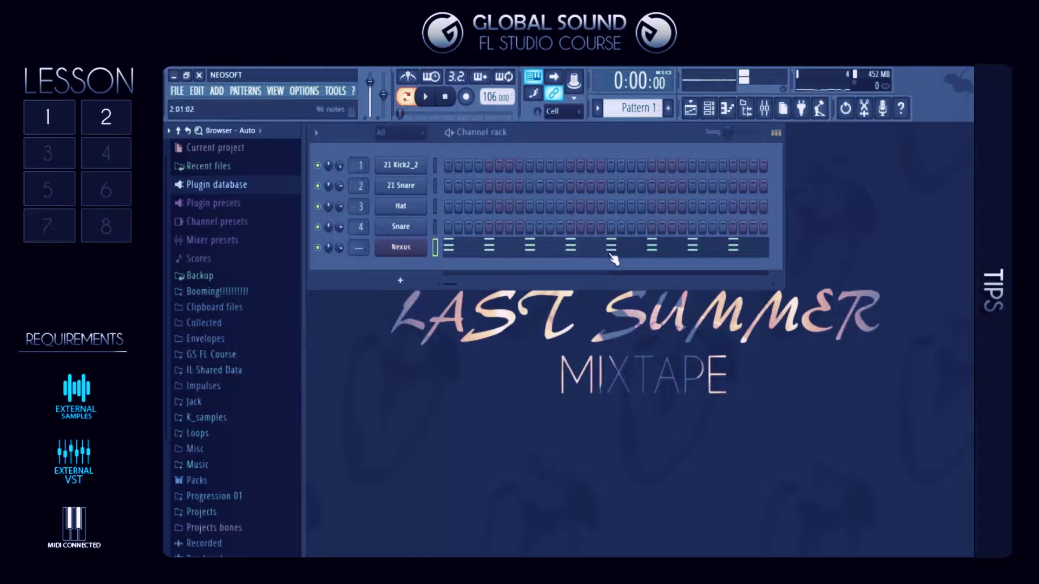
click(746, 250)
drag(582, 143, 946, 144)
scroll(836, 248, up, 4)
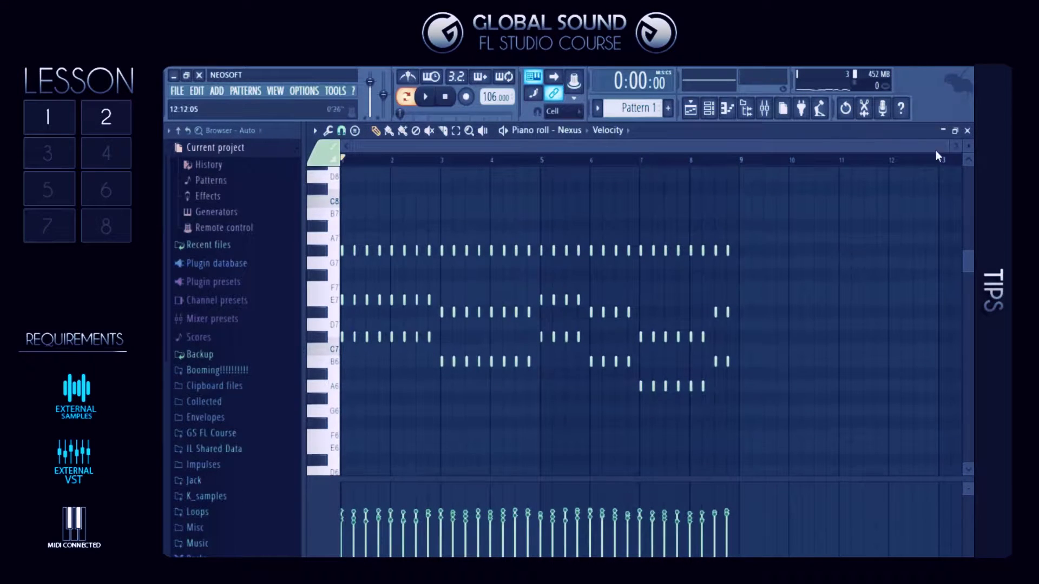
click(967, 131)
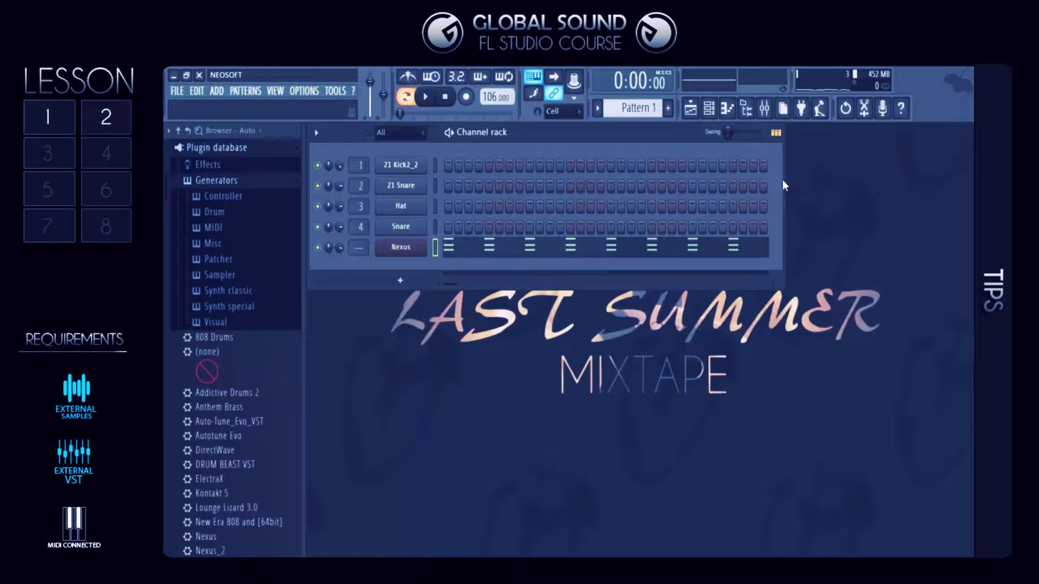
mouse_move(783, 179)
mouse_down()
mouse_move(945, 183)
mouse_move(795, 187)
mouse_up()
mouse_move(437, 282)
mouse_down()
mouse_move(649, 294)
mouse_move(449, 288)
mouse_up()
scroll(640, 111, down, 1)
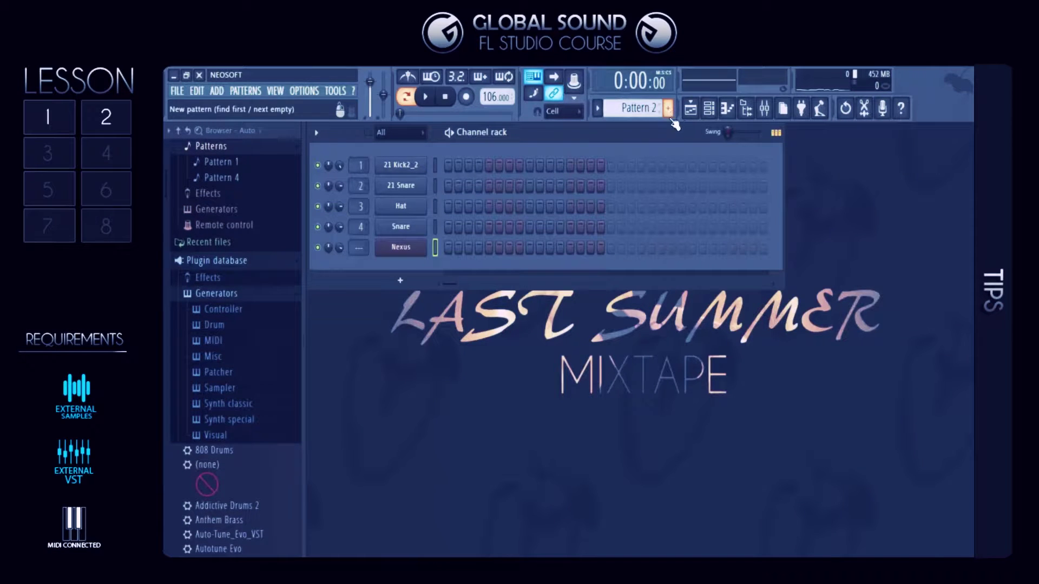
Open the playlist and place Pattern 2 clips at bars 1 and 2 of Track 1.
click(691, 110)
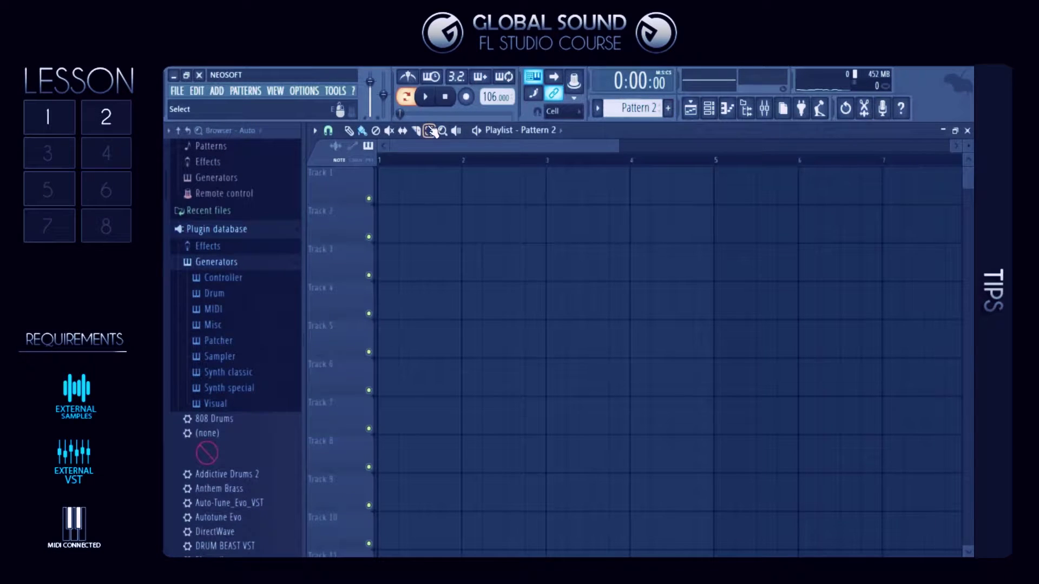
click(383, 196)
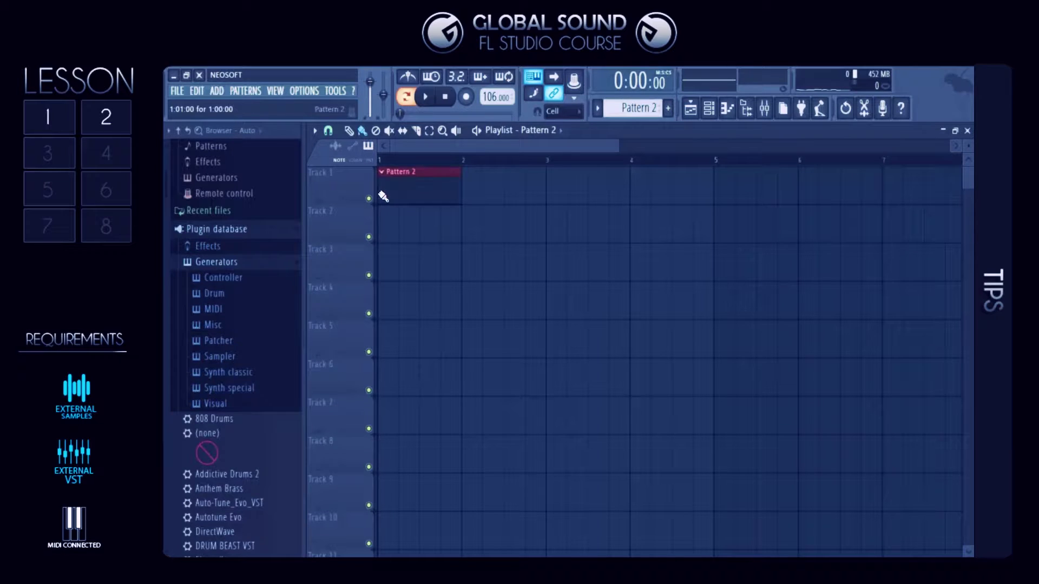
click(468, 187)
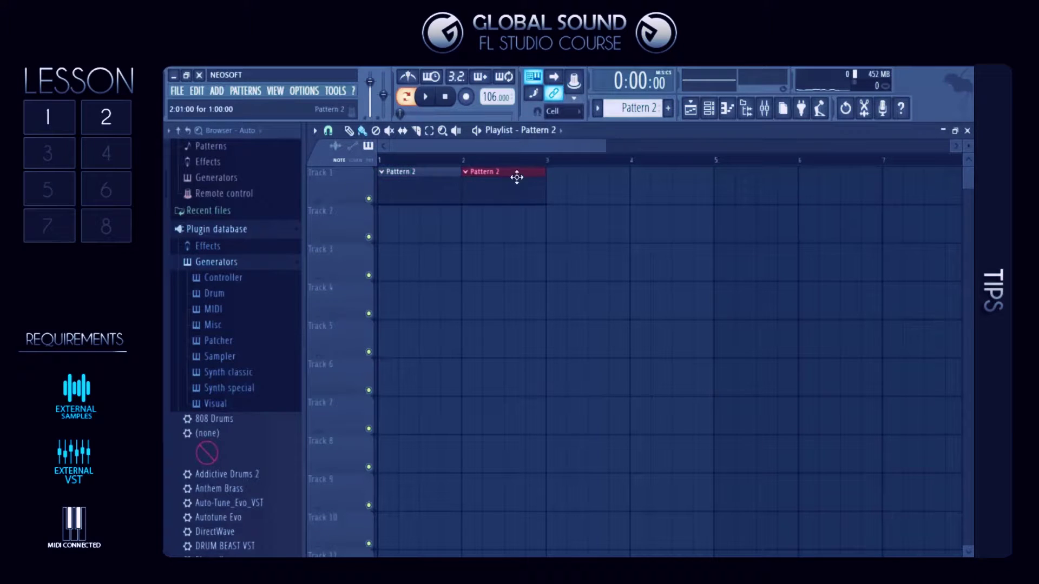
Choose Pattern 1 as the clip source and place it on Track 2 starting at bar 1.
click(549, 133)
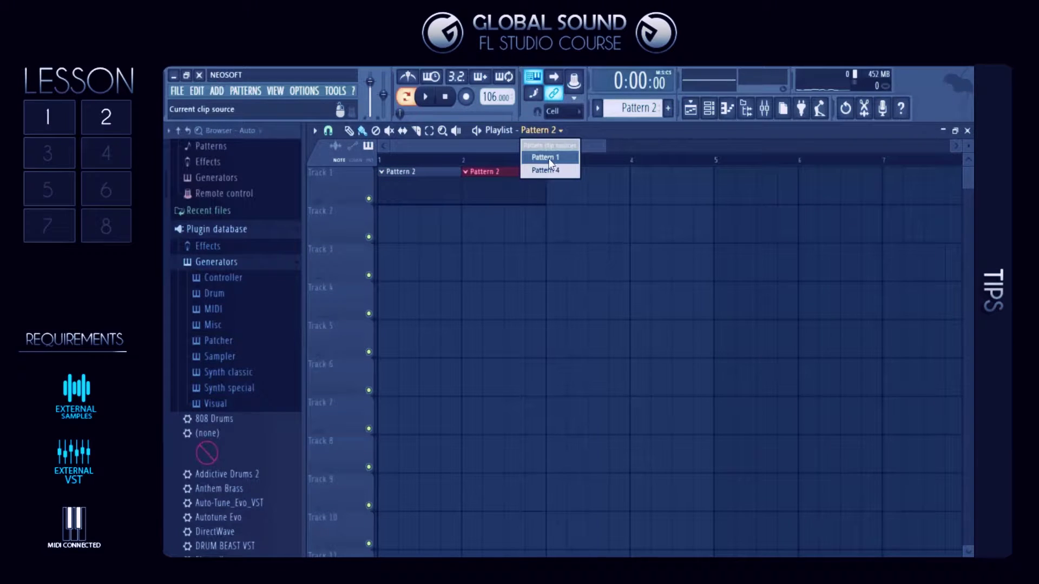
click(545, 158)
click(431, 222)
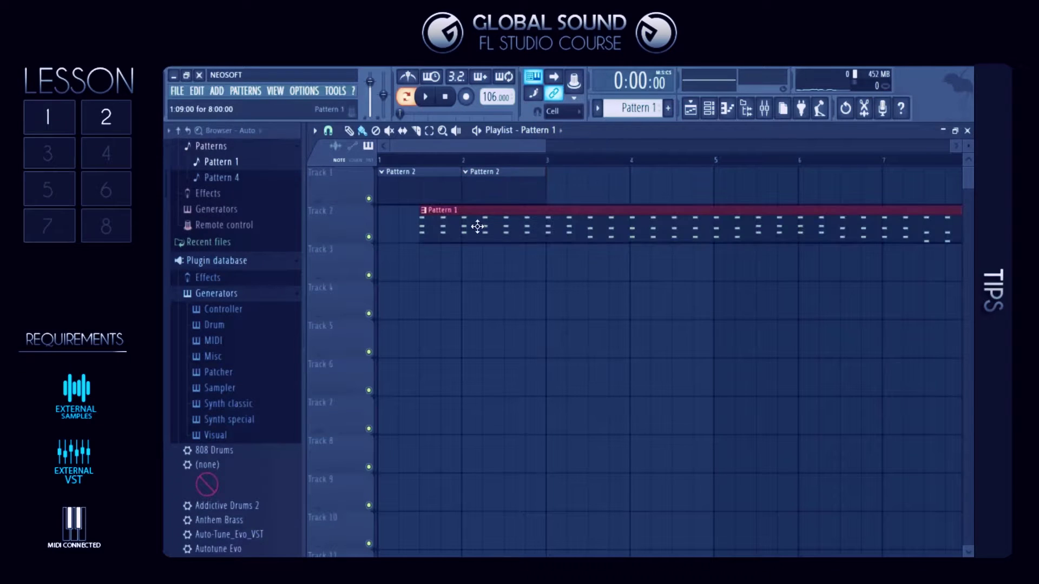
drag(550, 140, 684, 142)
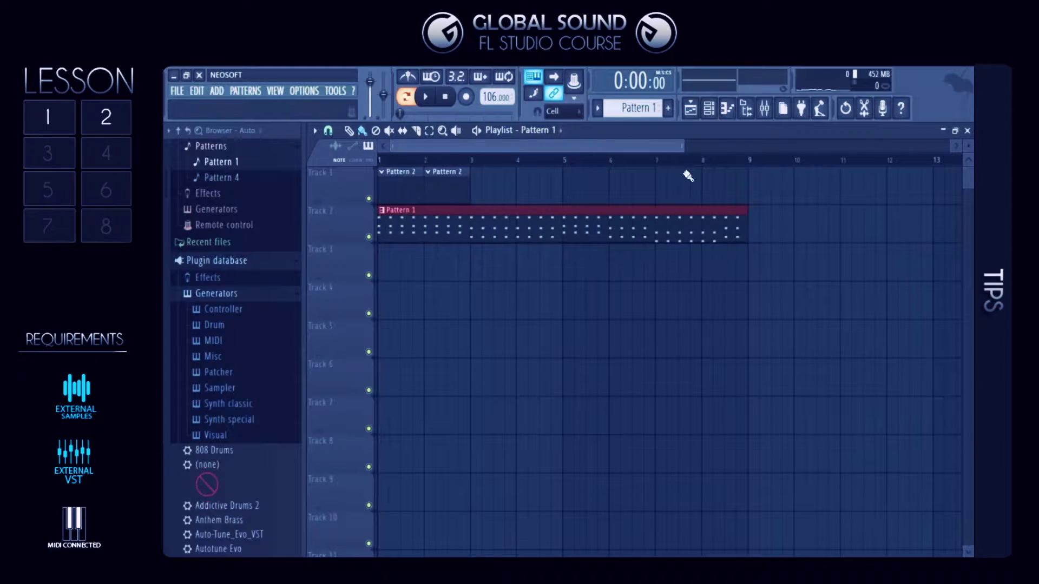
Reselect Pattern 2 as the source and fill bars 3 through 8 of Track 1 with its clips.
click(434, 181)
click(478, 187)
click(525, 186)
click(583, 183)
click(621, 189)
click(662, 191)
click(707, 191)
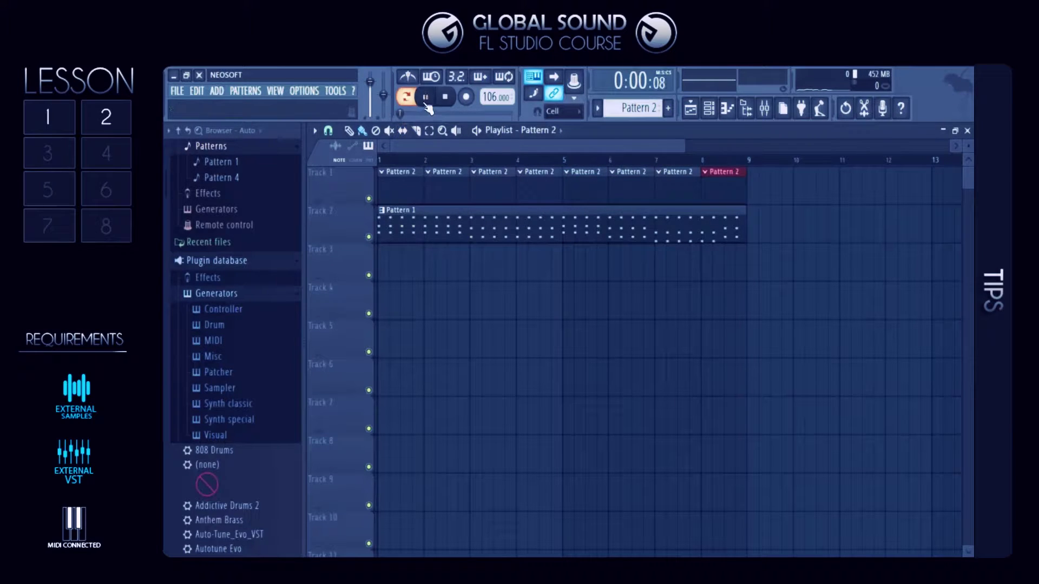
Switch to song mode and start playing the arrangement, then close the playlist.
click(428, 99)
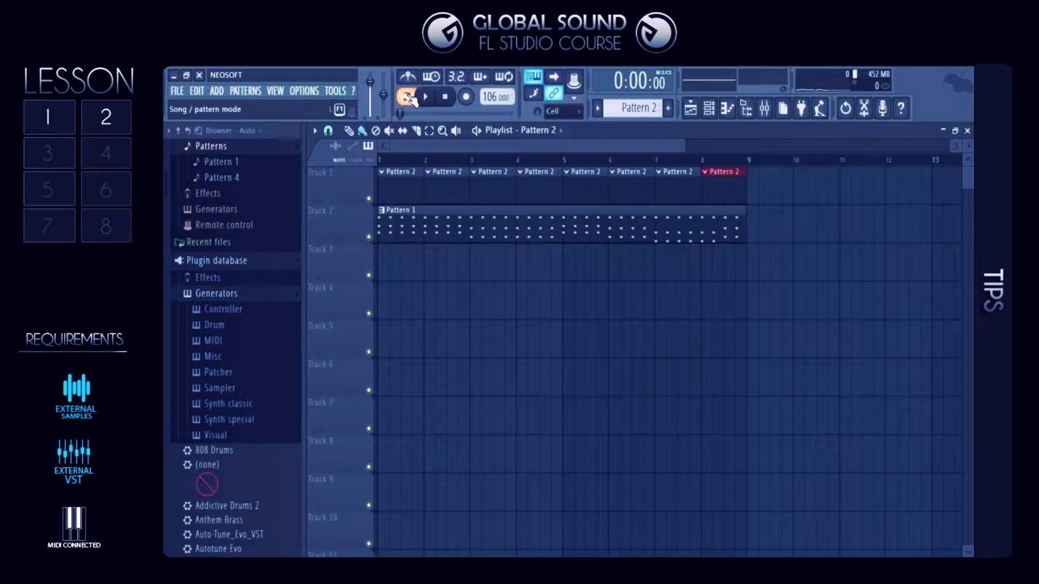
click(410, 98)
click(426, 98)
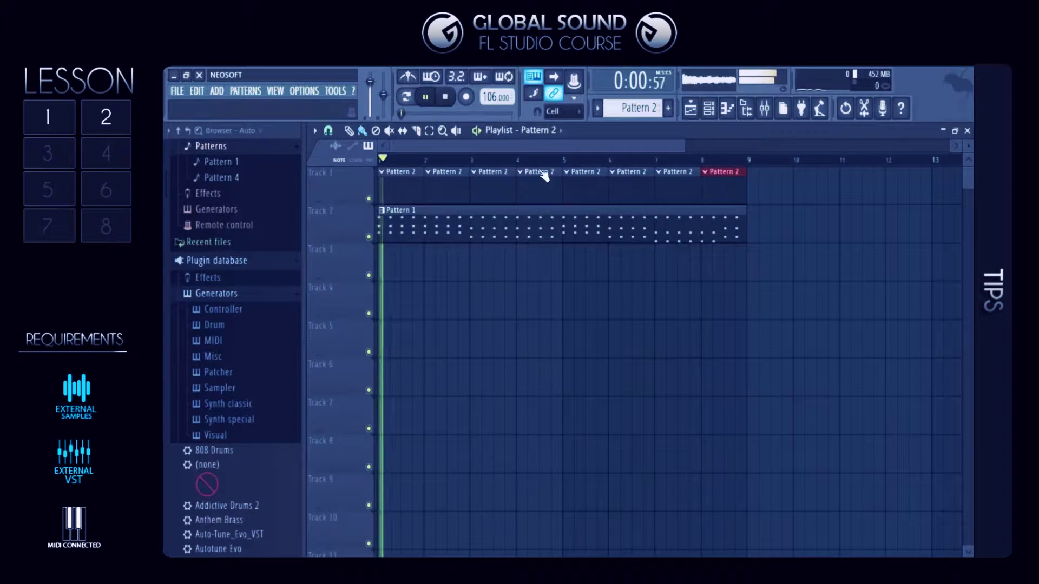
click(967, 132)
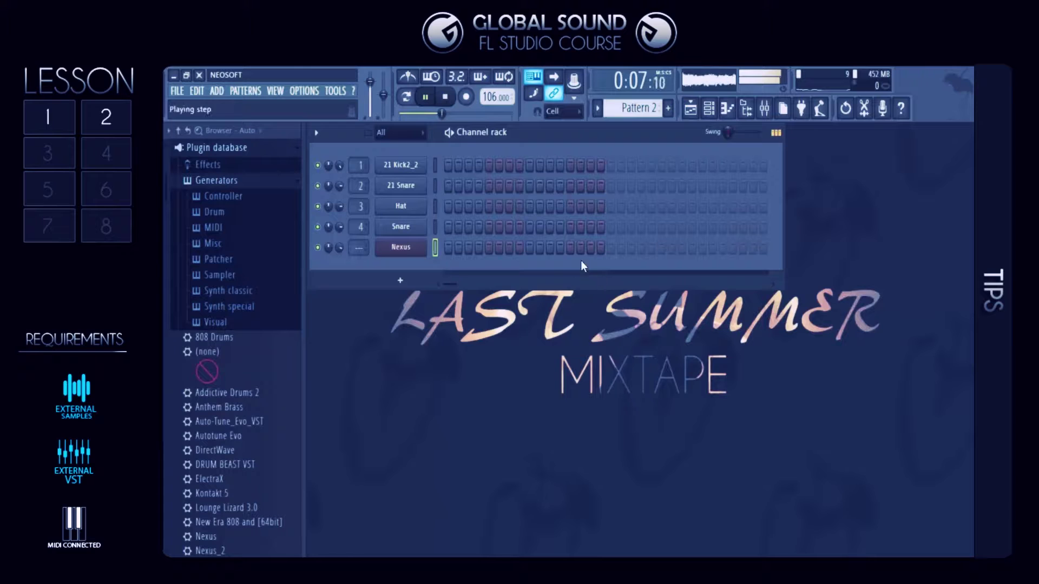
Add 21 Snare hits on steps 5 and 13 of Pattern 2 and set the channel's volume to 87%.
click(489, 186)
click(570, 186)
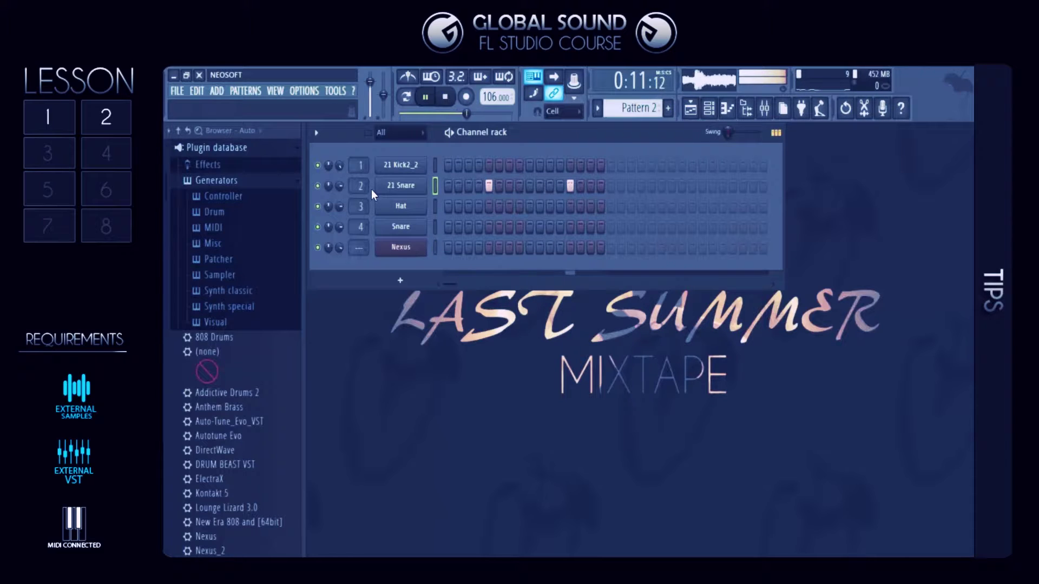
drag(339, 185, 340, 178)
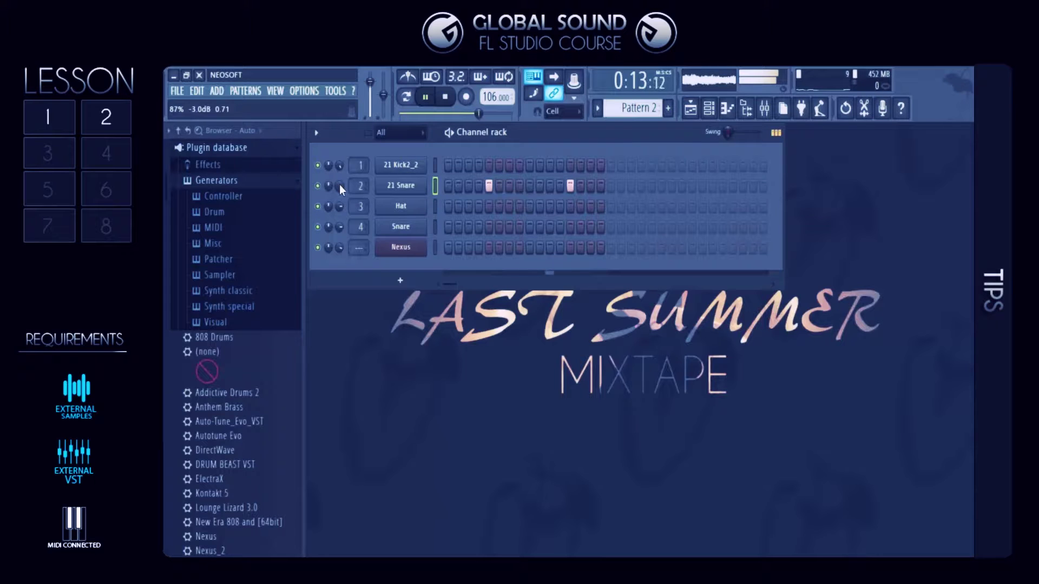
Add 21 Kick2_2 hits on steps 1, 4 and 9 of Pattern 2.
click(448, 165)
click(478, 166)
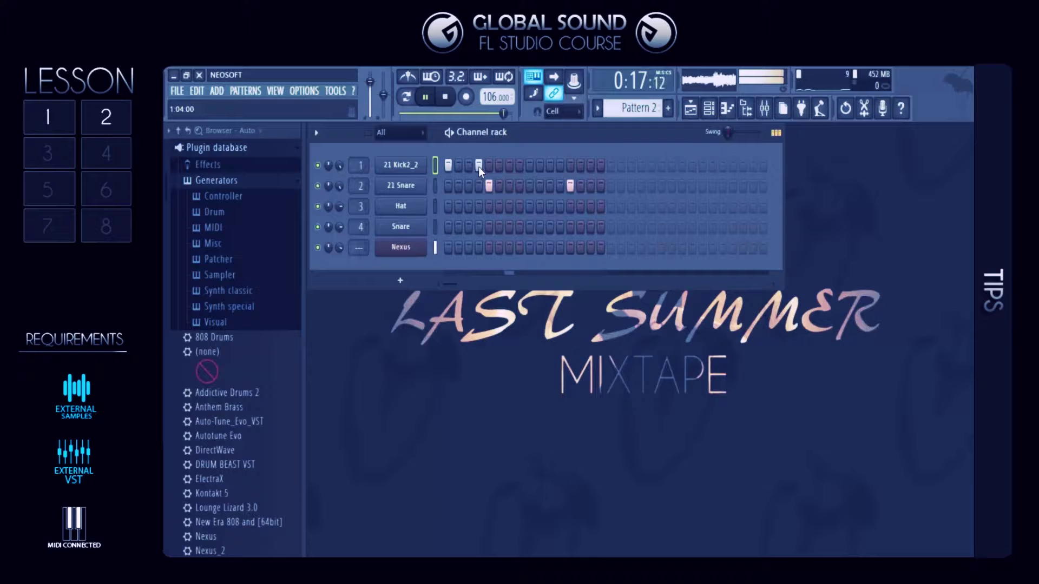
click(530, 165)
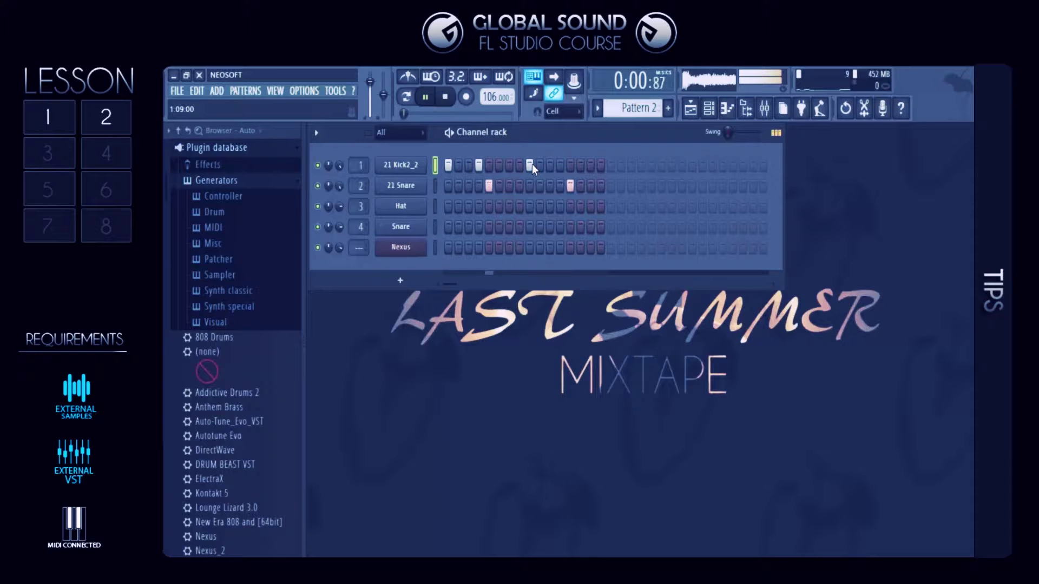
Move the third 21 Kick2_2 hit to step 11, check the mixer levels while the pattern plays, and stop playback.
click(529, 165)
click(549, 166)
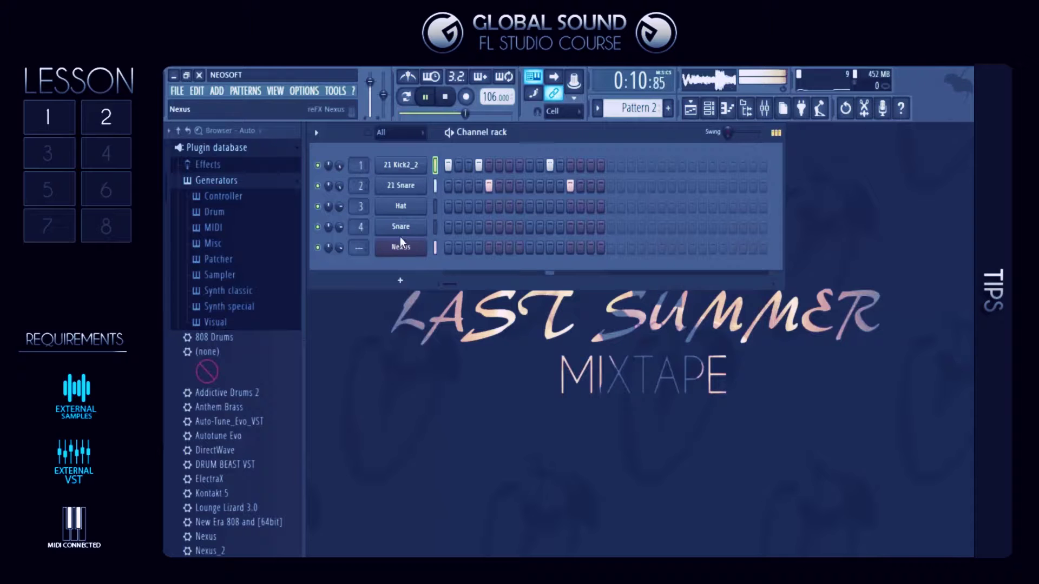
click(763, 110)
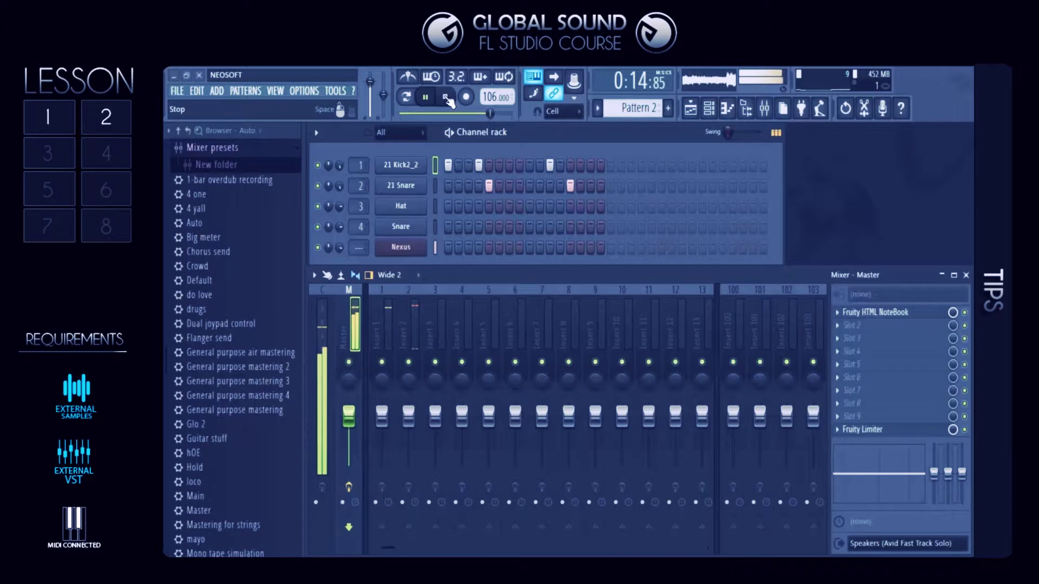
key(space)
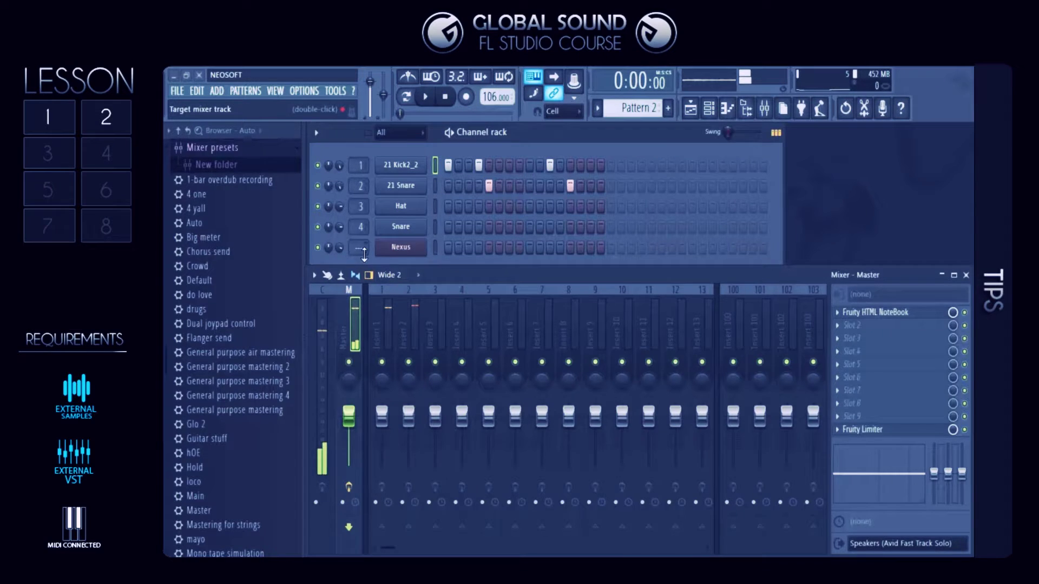
key(F9)
Add the All I Know Hat2 sample as a new channel, fill every second step of Pattern 2 with it, and play the pattern.
click(227, 252)
drag(233, 262, 394, 147)
right_click(416, 164)
click(583, 222)
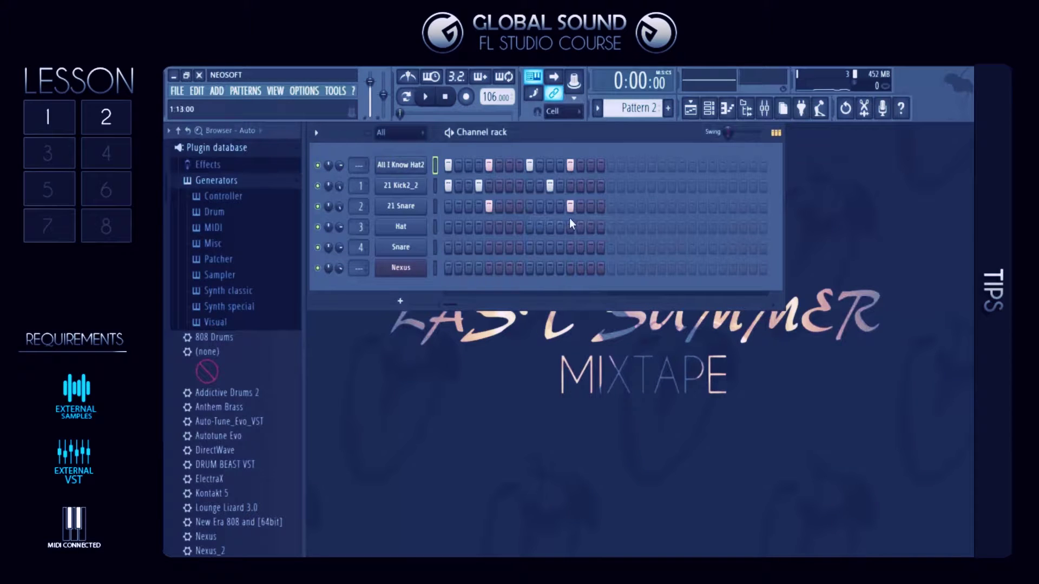
right_click(396, 164)
click(572, 204)
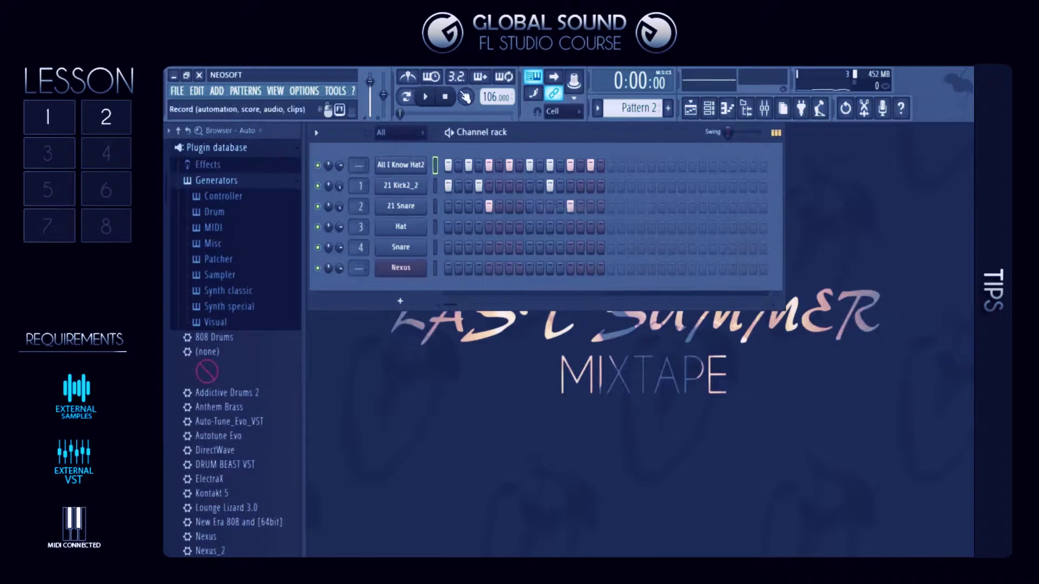
click(426, 97)
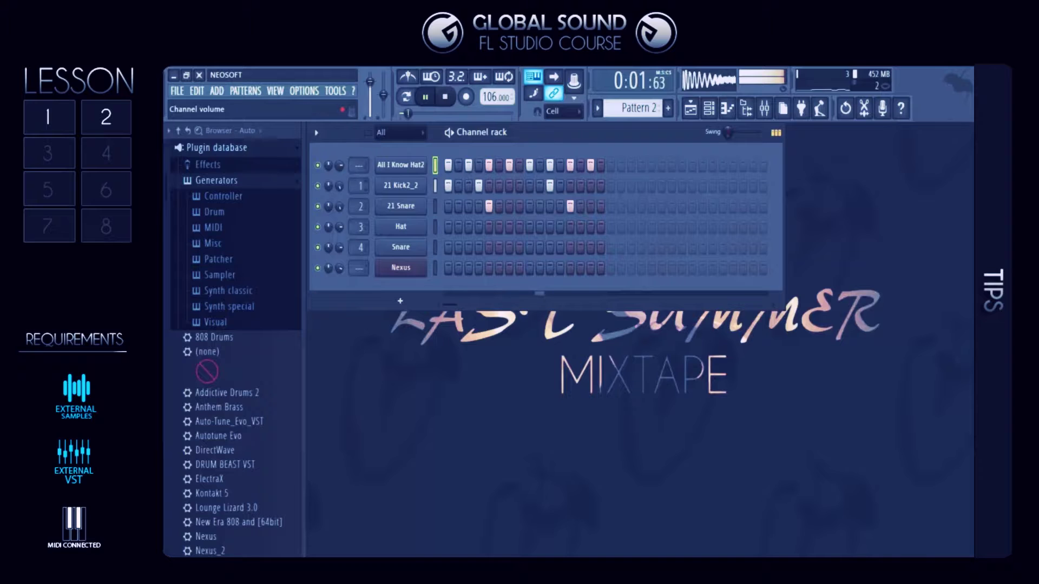
Stop playback, audition clap and drum samples from the sample folder, and add Boi1da Clapcho as a new channel.
click(215, 181)
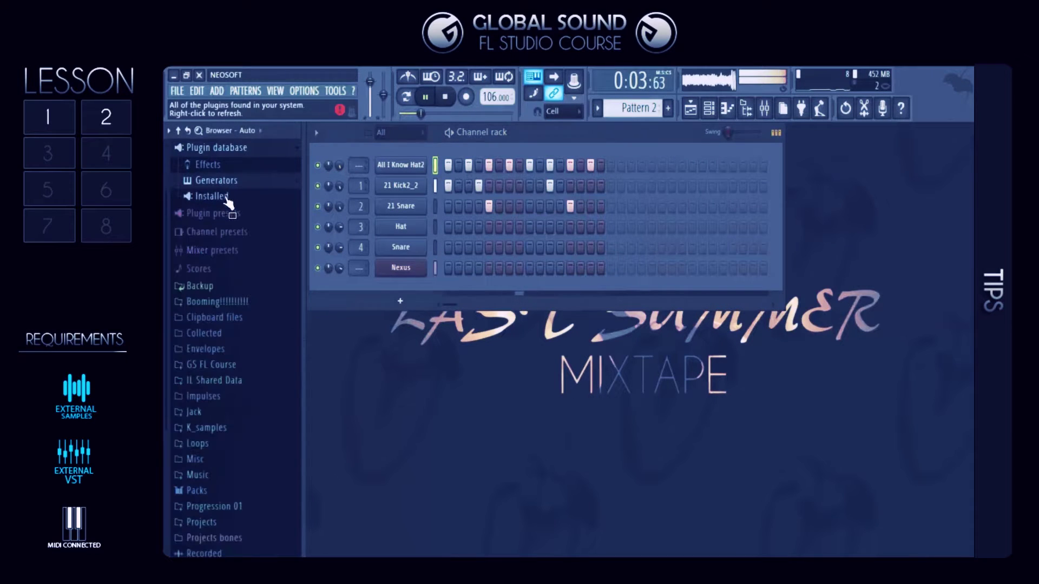
scroll(238, 228, down, 2)
click(238, 254)
scroll(251, 294, down, 5)
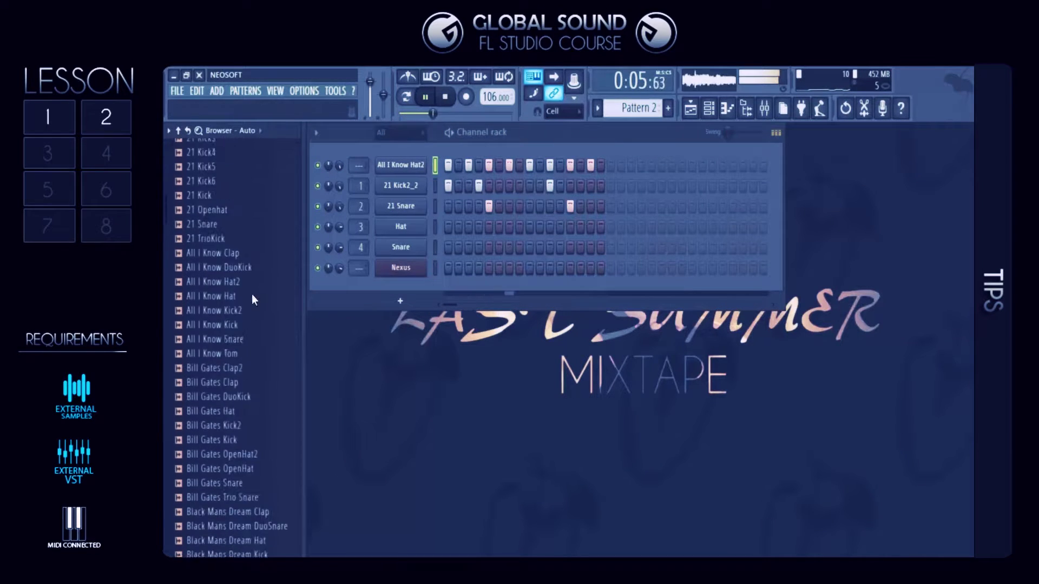
scroll(251, 315, down, 3)
scroll(250, 254, down, 3)
key(space)
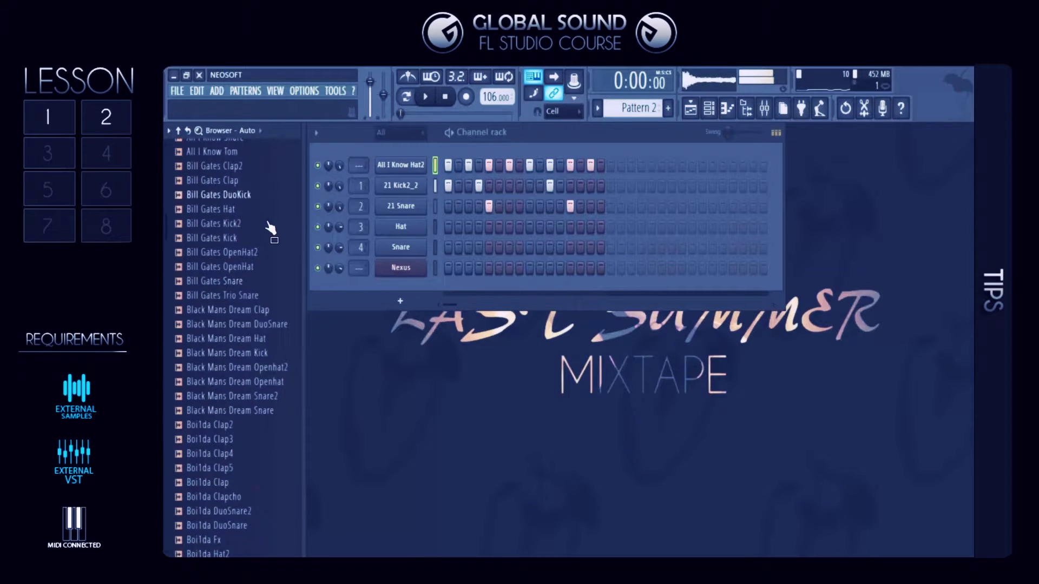
click(241, 180)
click(259, 296)
click(254, 341)
scroll(265, 349, down, 4)
click(236, 296)
click(238, 324)
drag(244, 324, 396, 284)
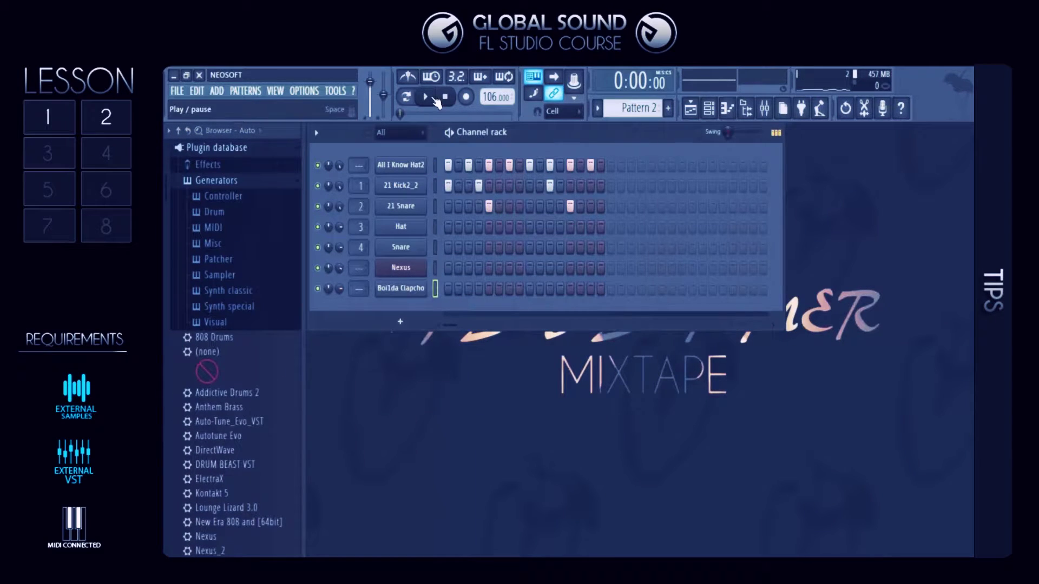
Place a Boi1da Clapcho hit on step 13 of Pattern 2 while the pattern plays.
click(425, 96)
click(571, 288)
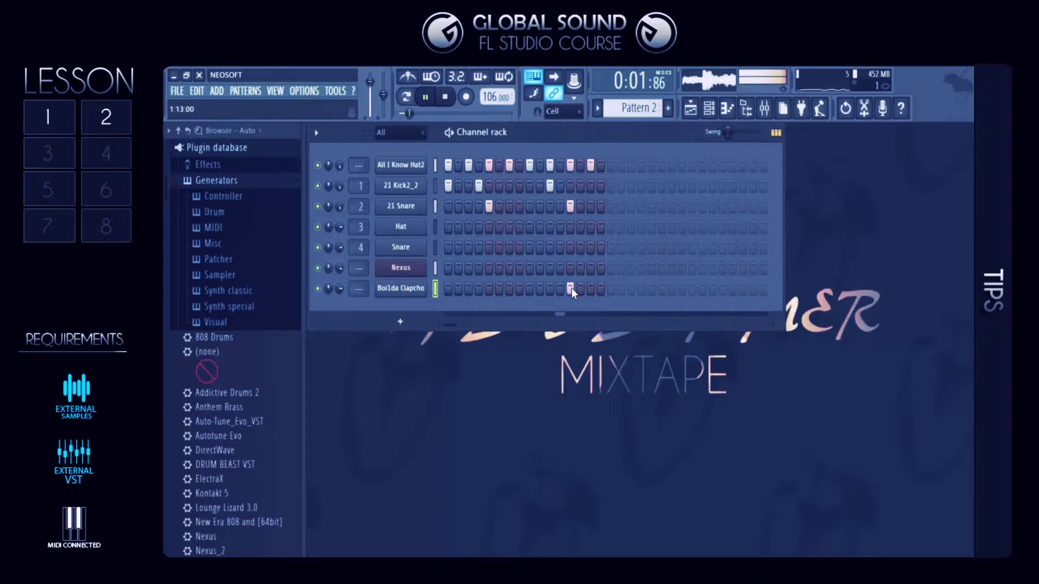
drag(328, 288, 332, 296)
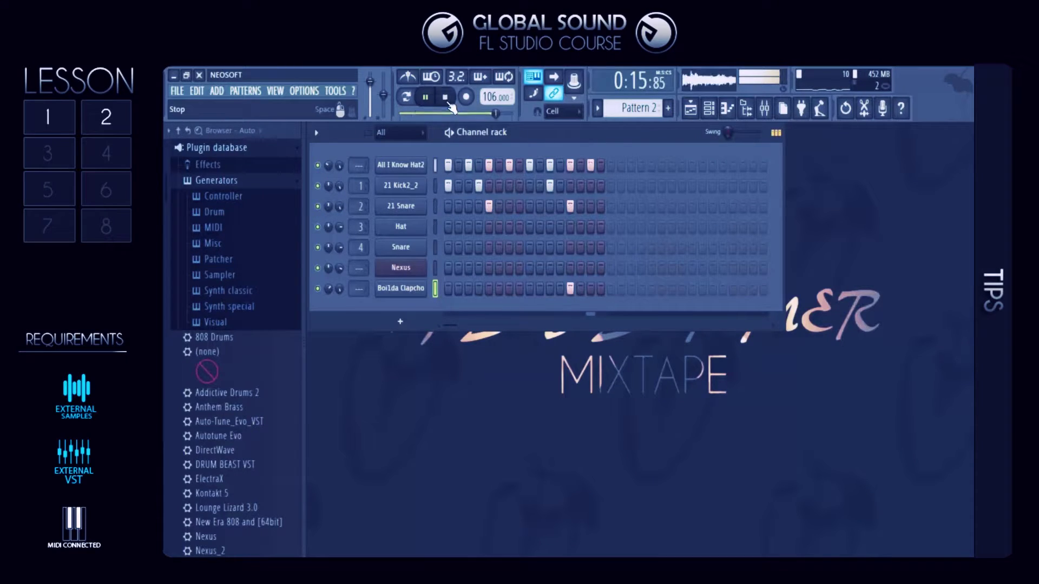
Look over Pattern 1 and Pattern 2 in the channel rack and examine their clips in the playlist.
scroll(631, 108, up, 1)
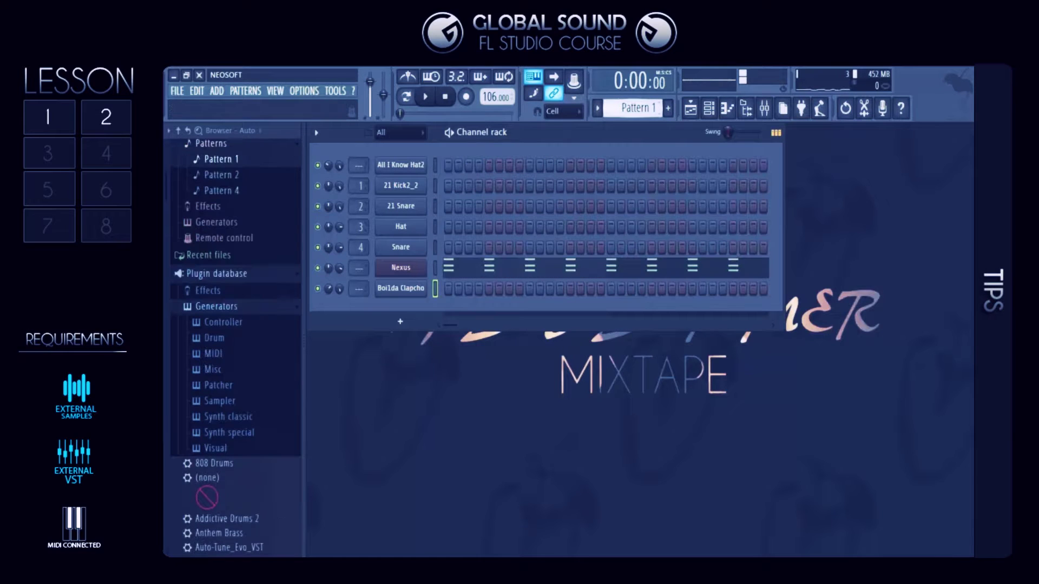
scroll(631, 107, down, 1)
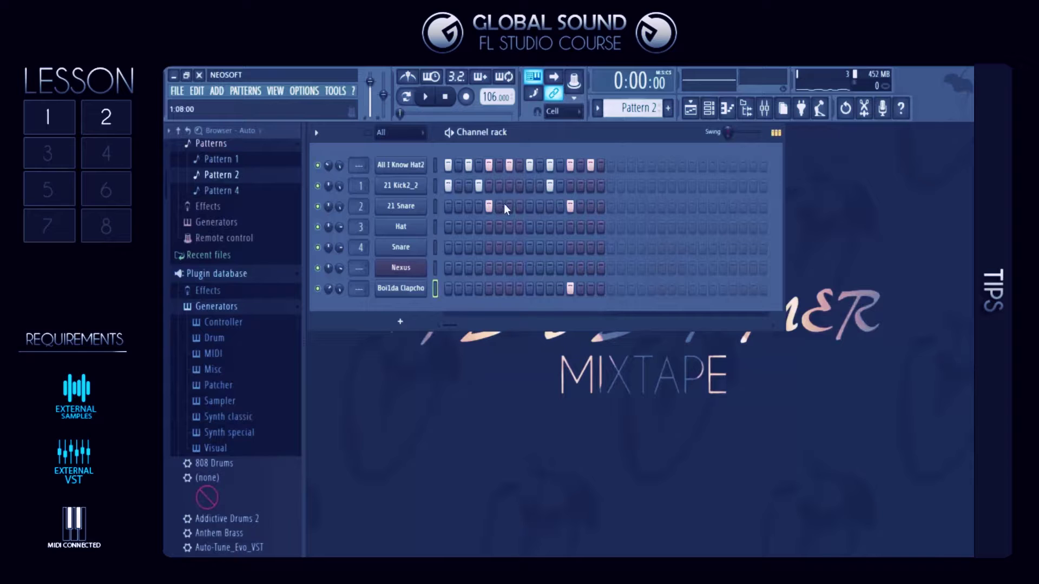
click(689, 110)
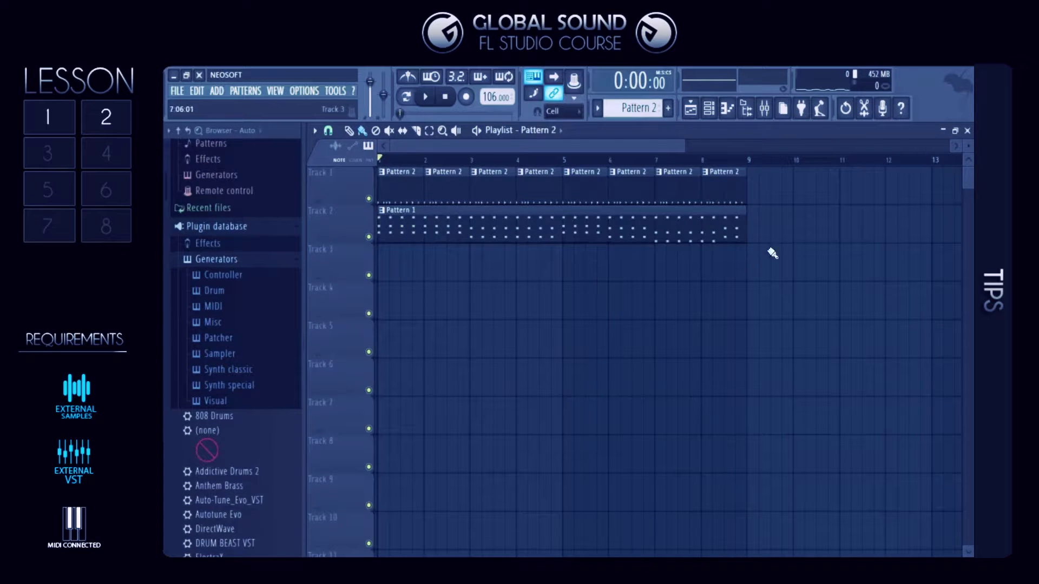
click(967, 131)
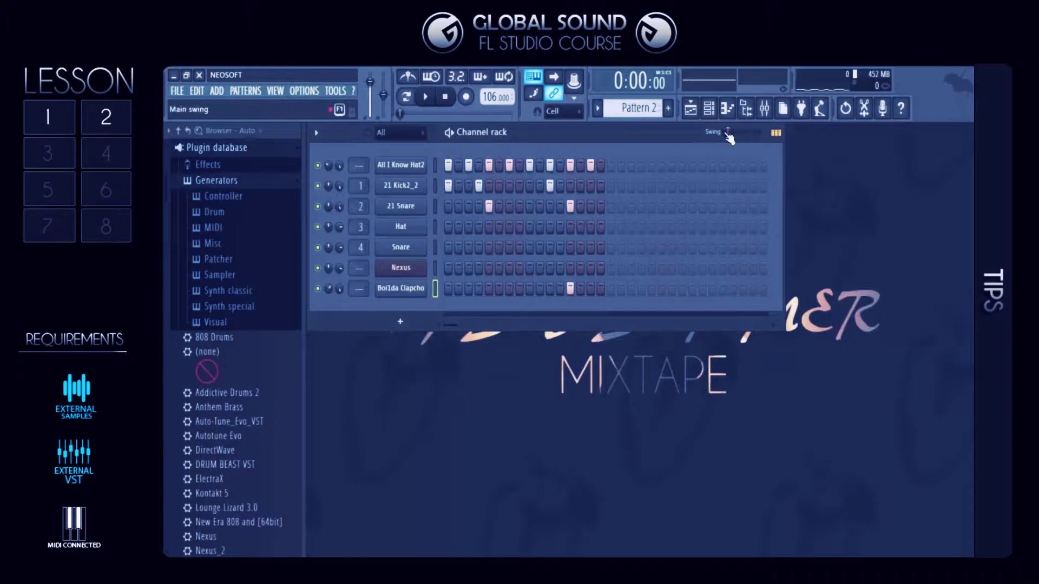
click(689, 111)
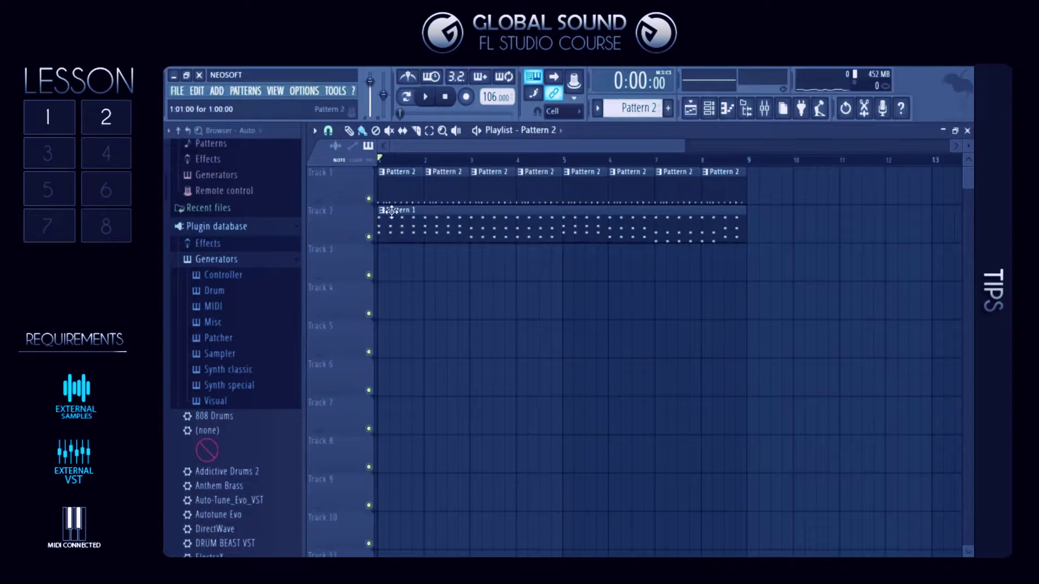
Move the Pattern 1 clip down to Track 4 and split Pattern 2 by channel.
drag(391, 234, 374, 297)
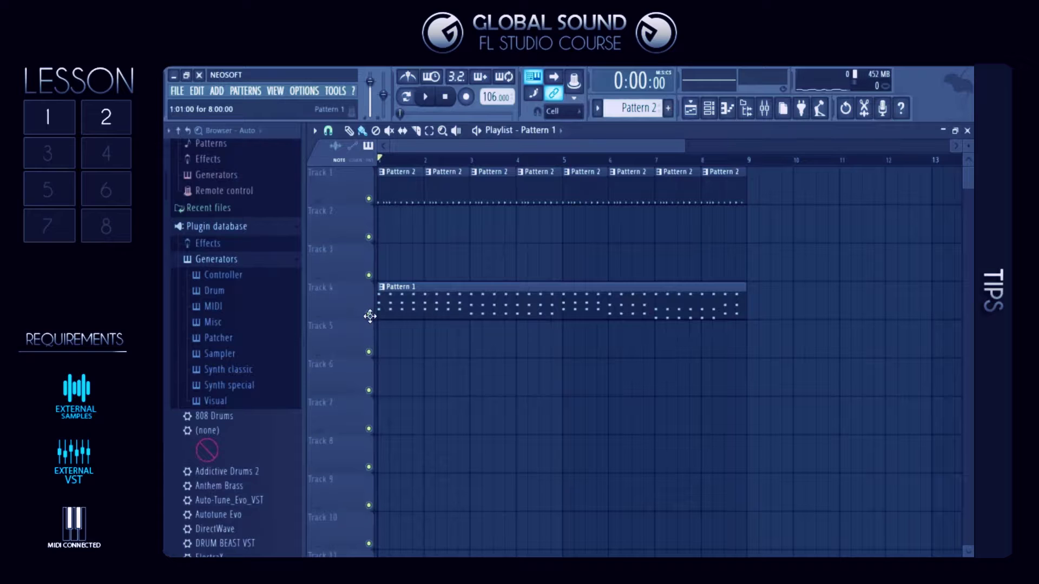
click(246, 90)
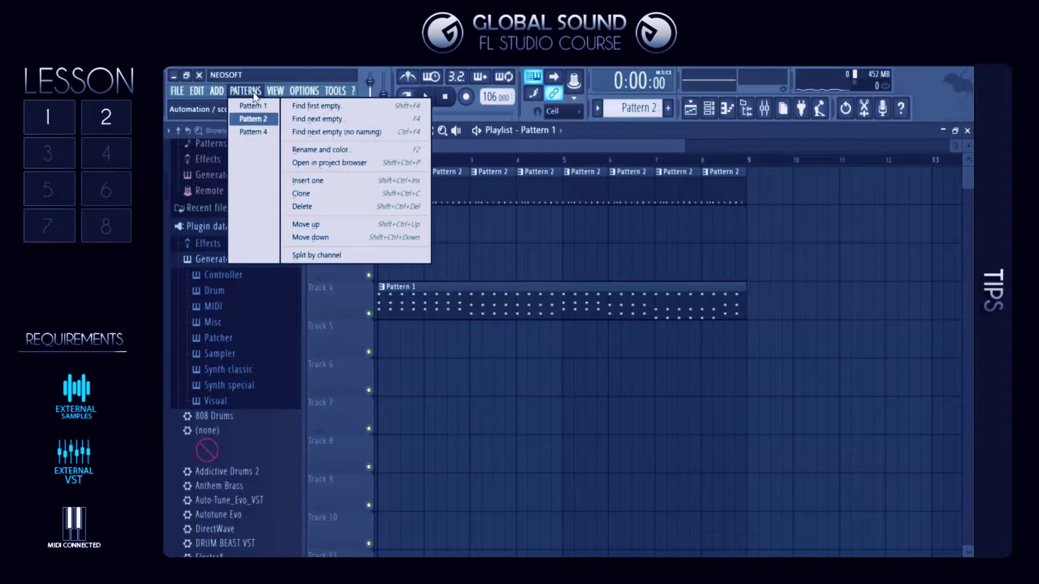
click(378, 255)
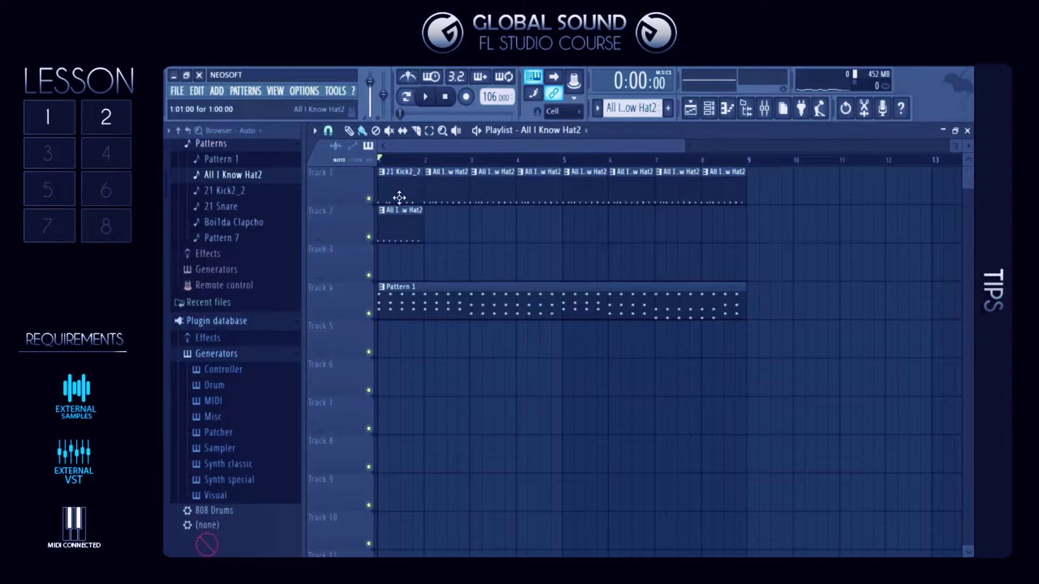
Spread the split bar 1 clips over Tracks 1 to 4 with Pattern 1 on Track 5, and clear the leftover Track 1 clips.
drag(401, 292, 399, 336)
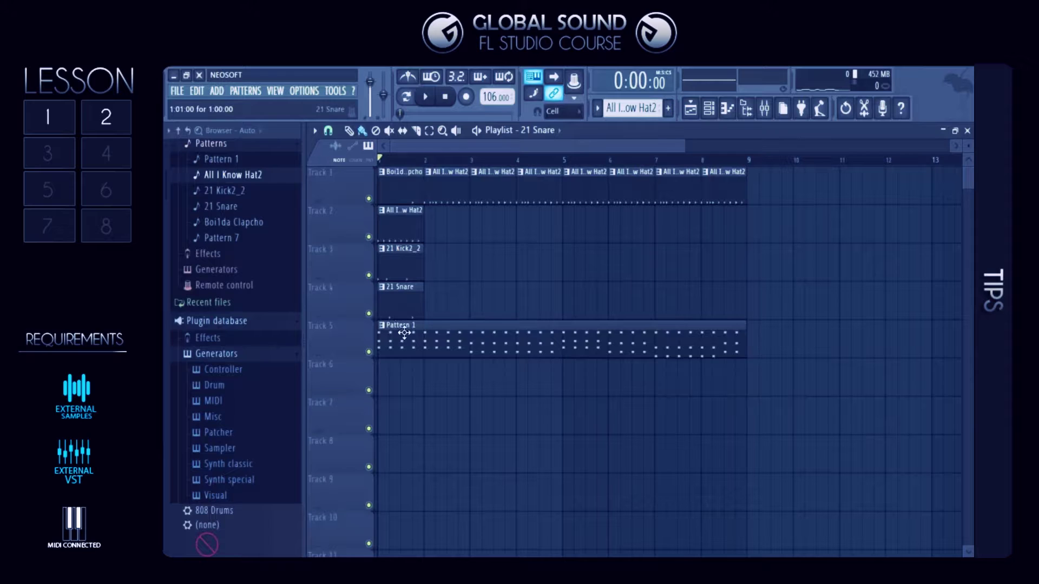
drag(404, 366, 404, 382)
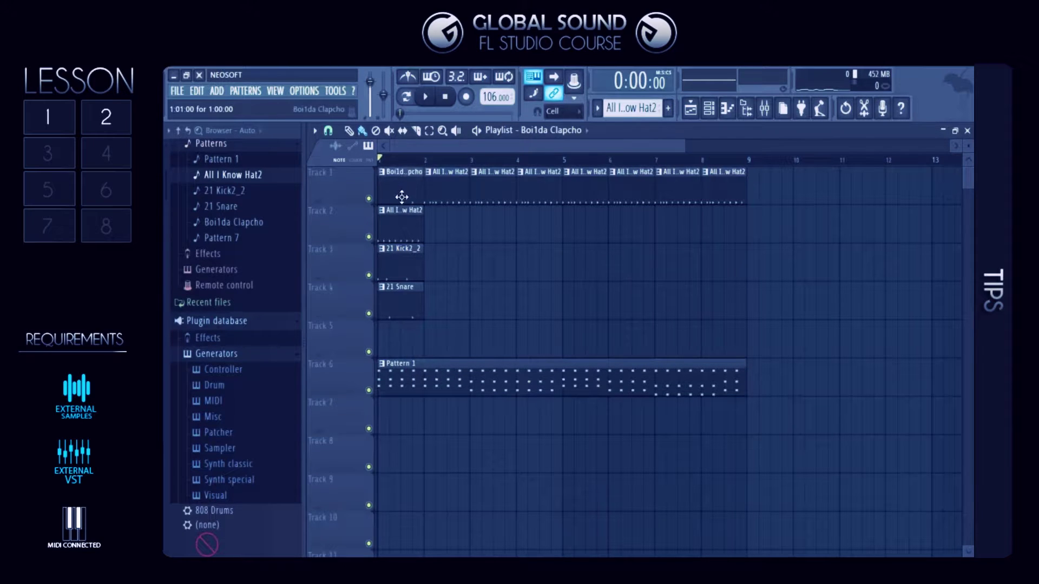
key(ctrl+z)
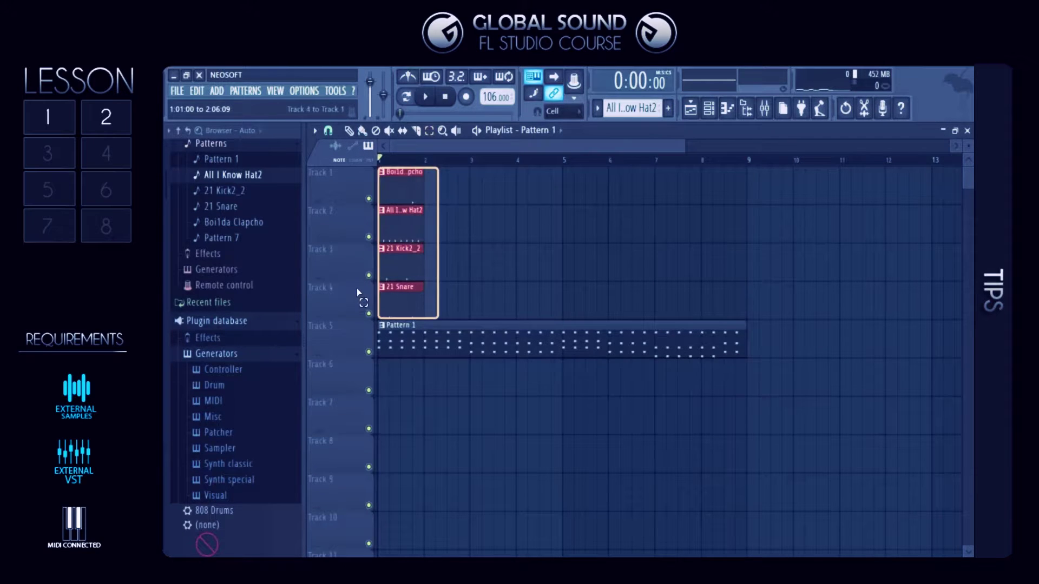
Select the four split drum clips in bar 1 and duplicate them across Tracks 1 to 4 through bar 8.
drag(440, 180, 373, 319)
drag(431, 145, 386, 154)
key(ctrl+b)
key(ctrl+b)
key(ctrl+b)
drag(578, 188, 330, 299)
drag(433, 145, 340, 164)
key(ctrl+b)
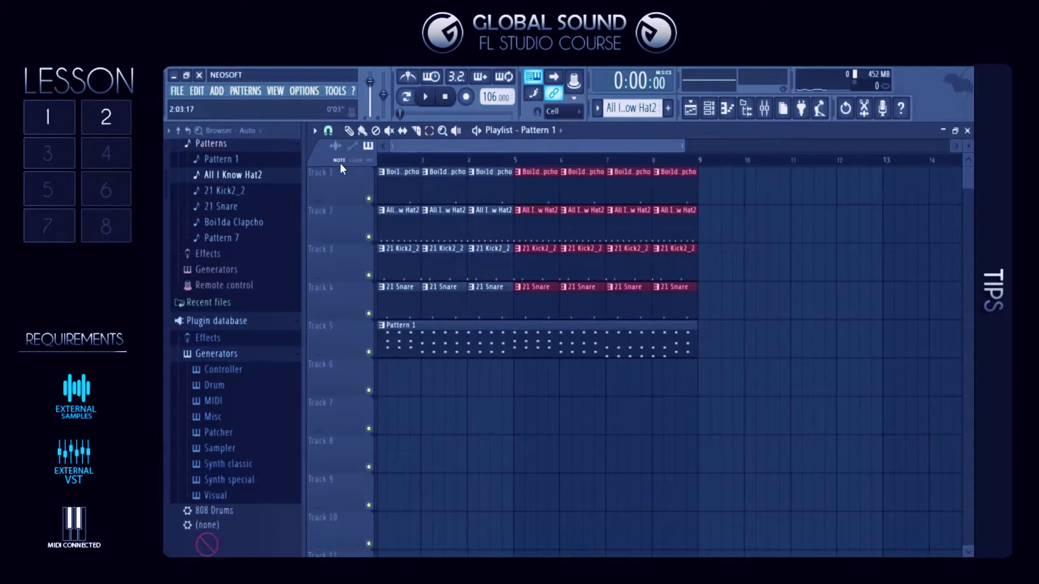
click(826, 303)
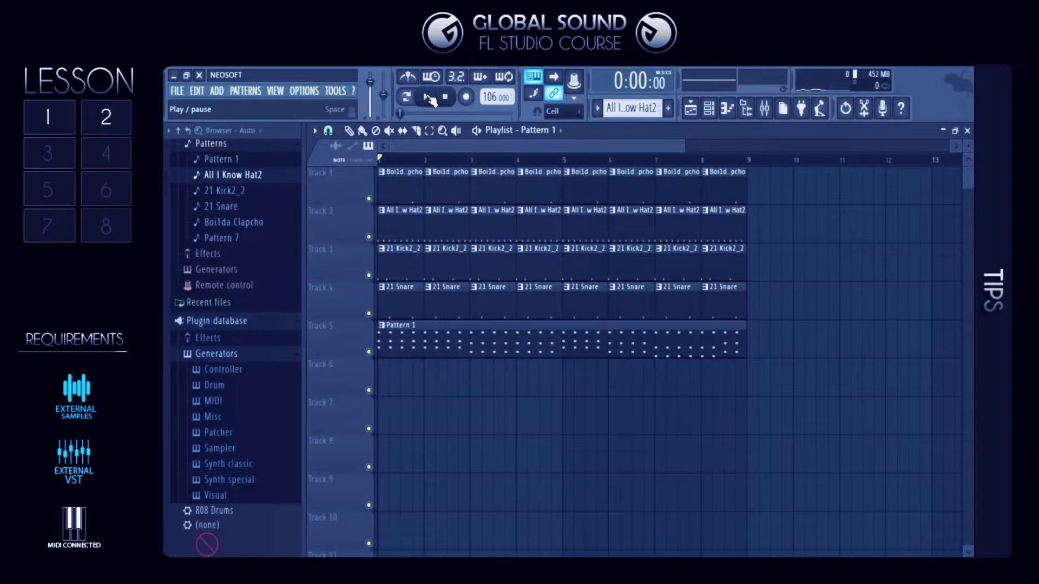
Play the eight-bar arrangement of split drum clips and Pattern 1, and stop it.
key(space)
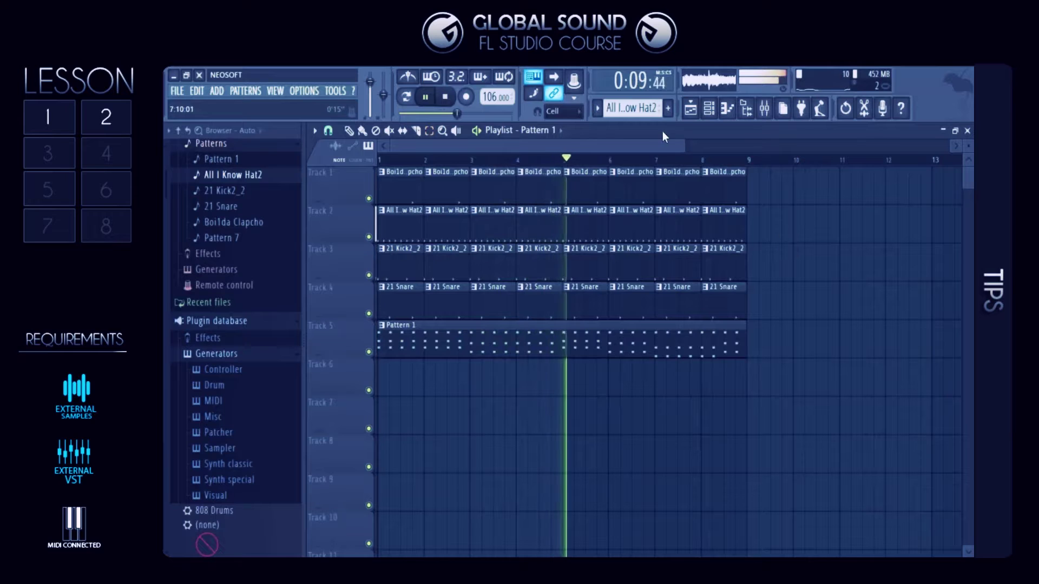
drag(683, 146, 744, 146)
click(455, 102)
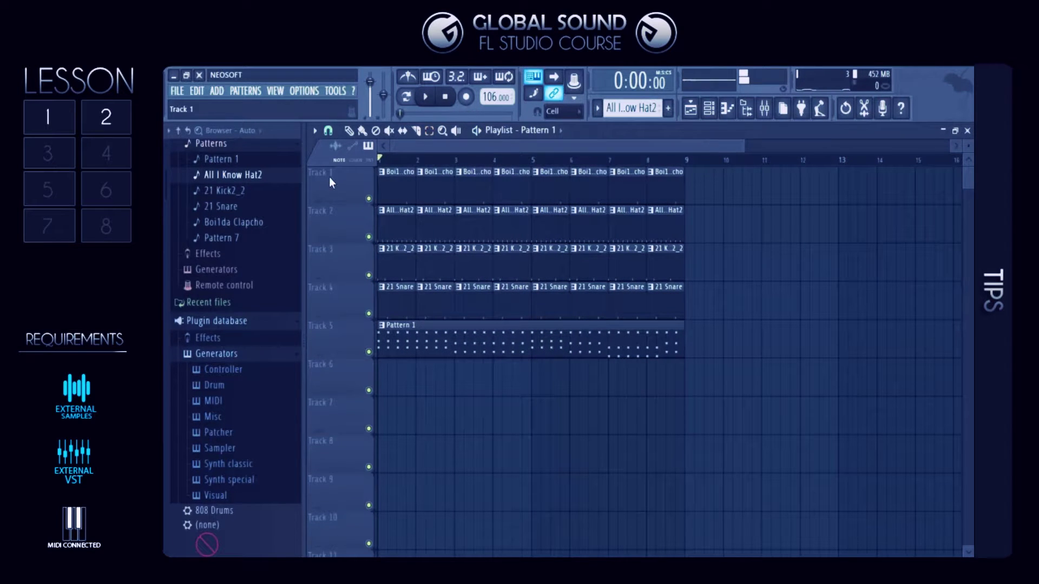
Collapse the browser's Current project and Plugin database folders, and play the arrangement again before stopping it.
scroll(241, 179, up, 2)
click(237, 153)
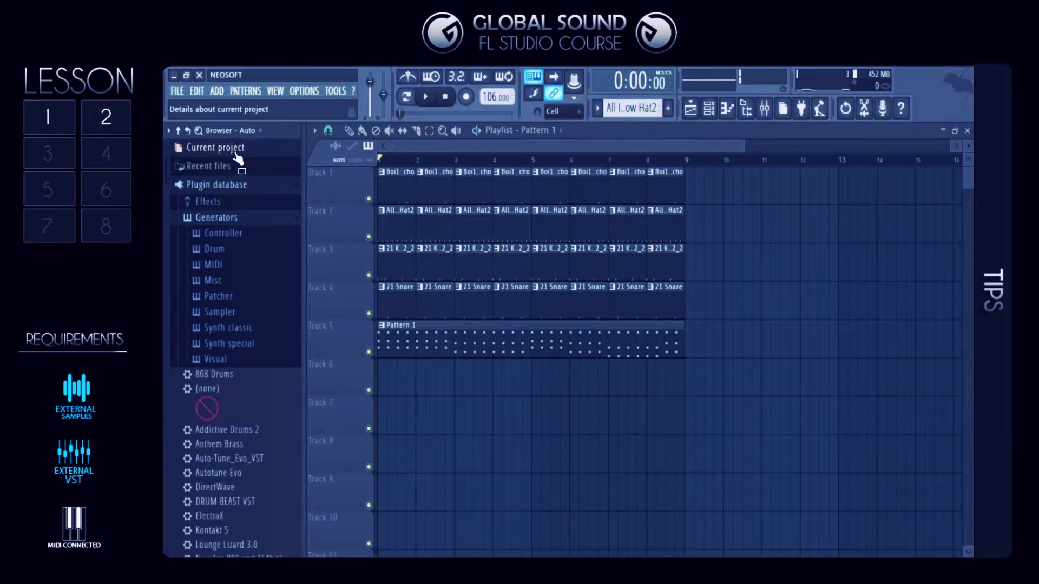
click(236, 185)
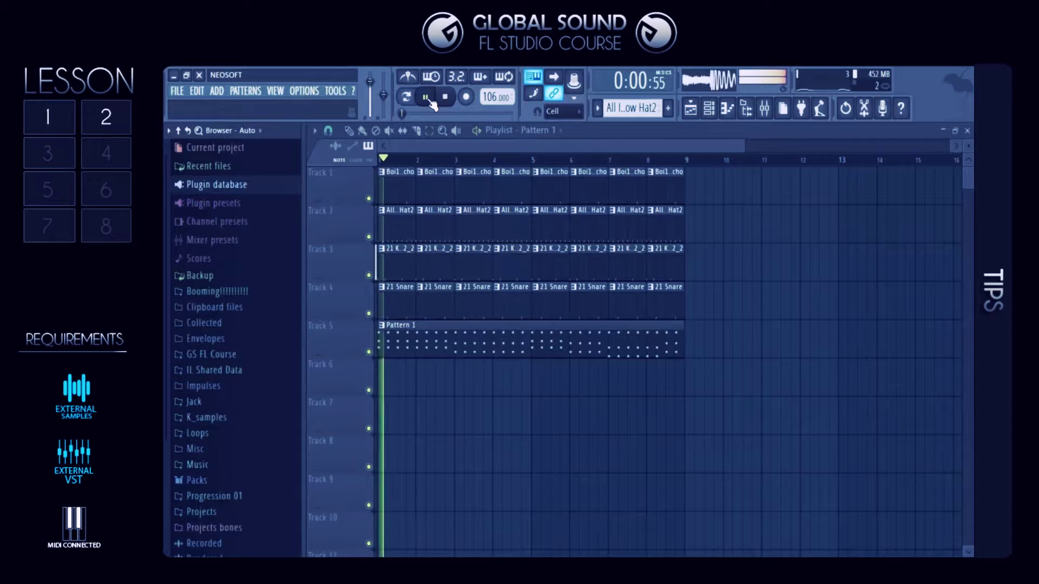
drag(746, 150, 630, 151)
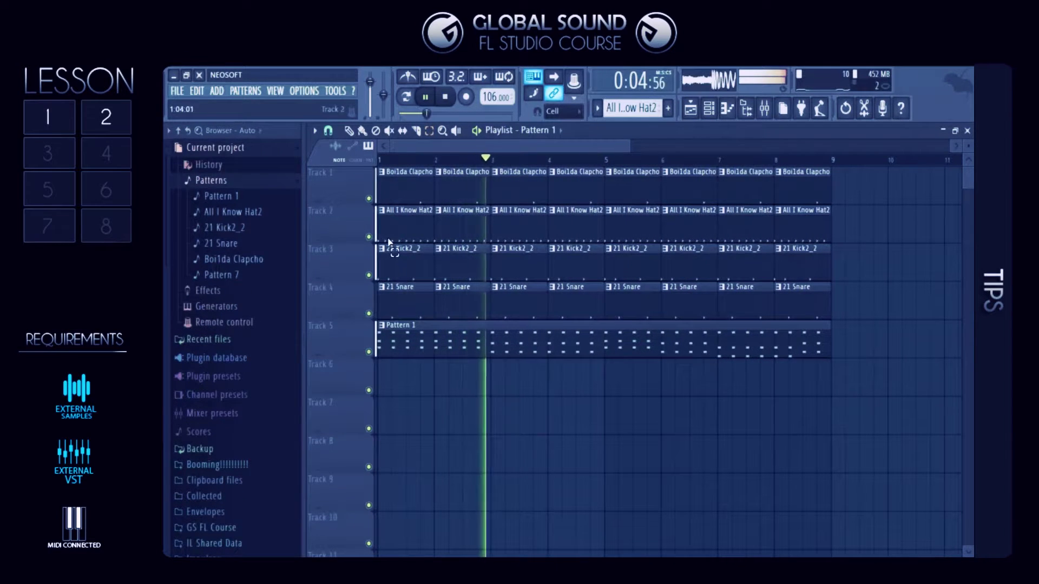
click(445, 96)
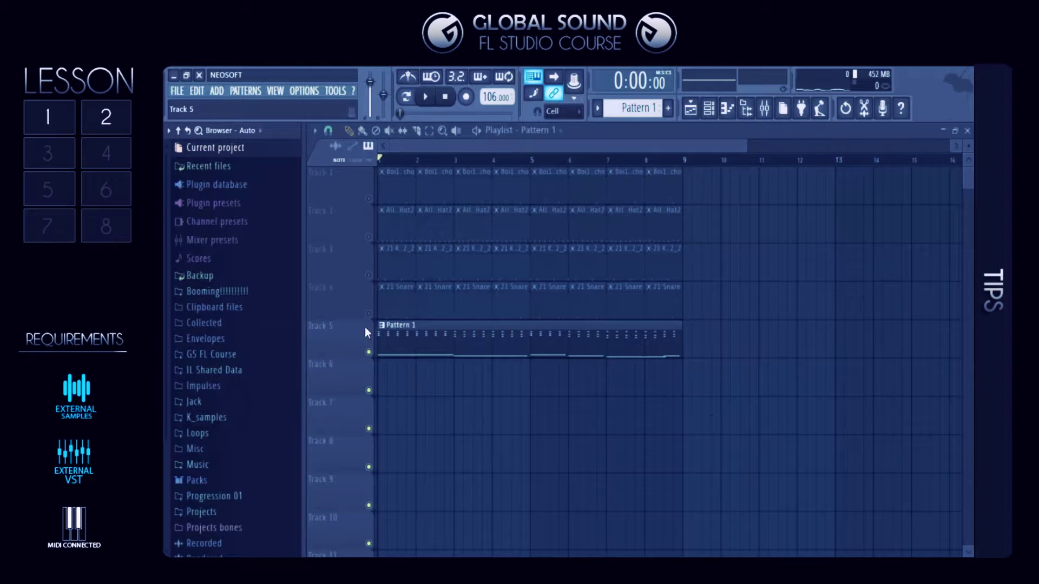
Switch the solo on Track 5 off, on and off again so that all tracks are enabled.
right_click(369, 352)
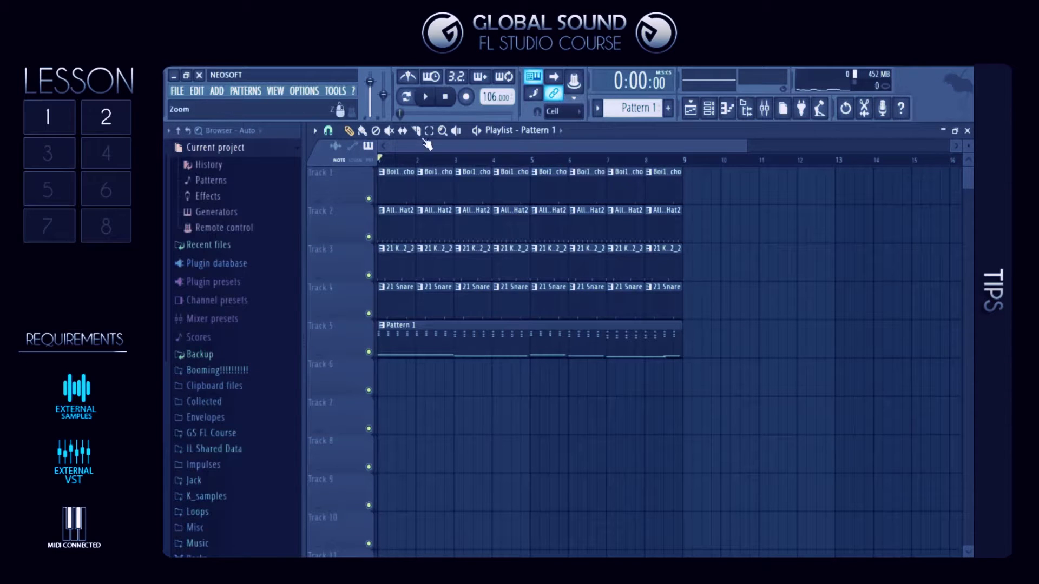
right_click(368, 352)
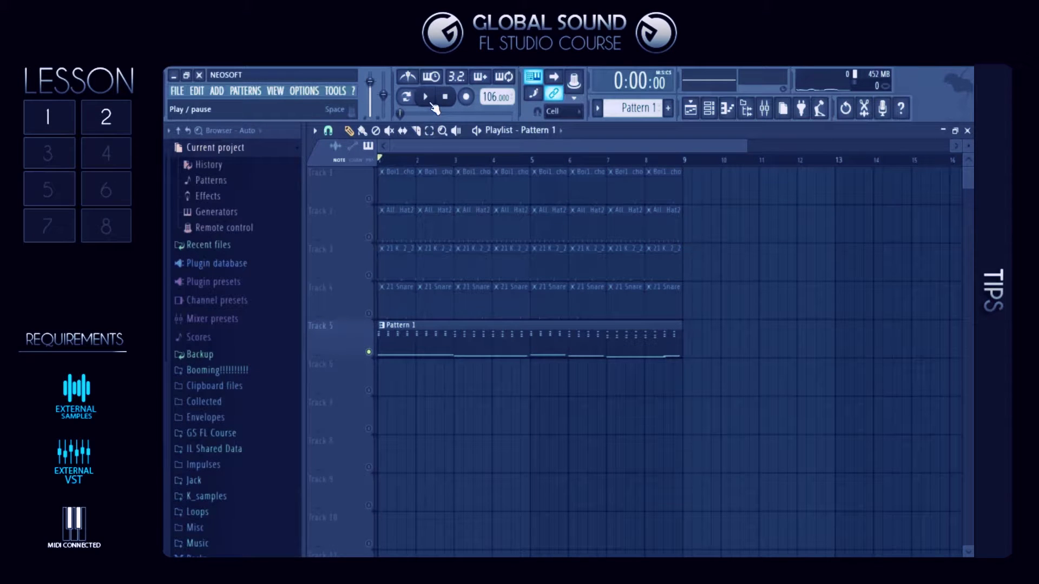
right_click(369, 353)
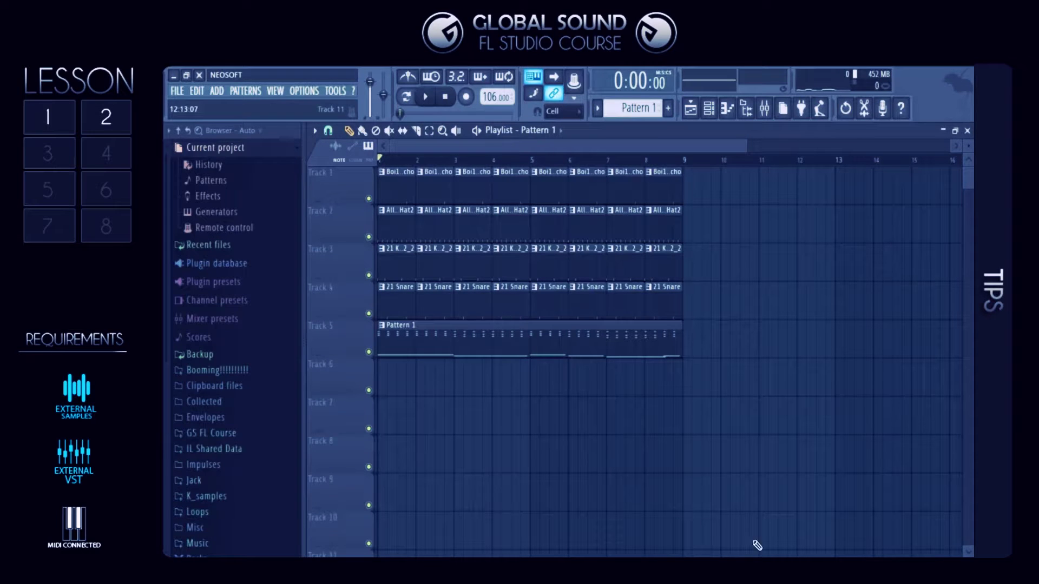
Solo Track 5, re-enable Tracks 1 to 4 one by one, solo Track 5 again and start playback.
right_click(368, 352)
click(369, 314)
click(369, 275)
click(369, 237)
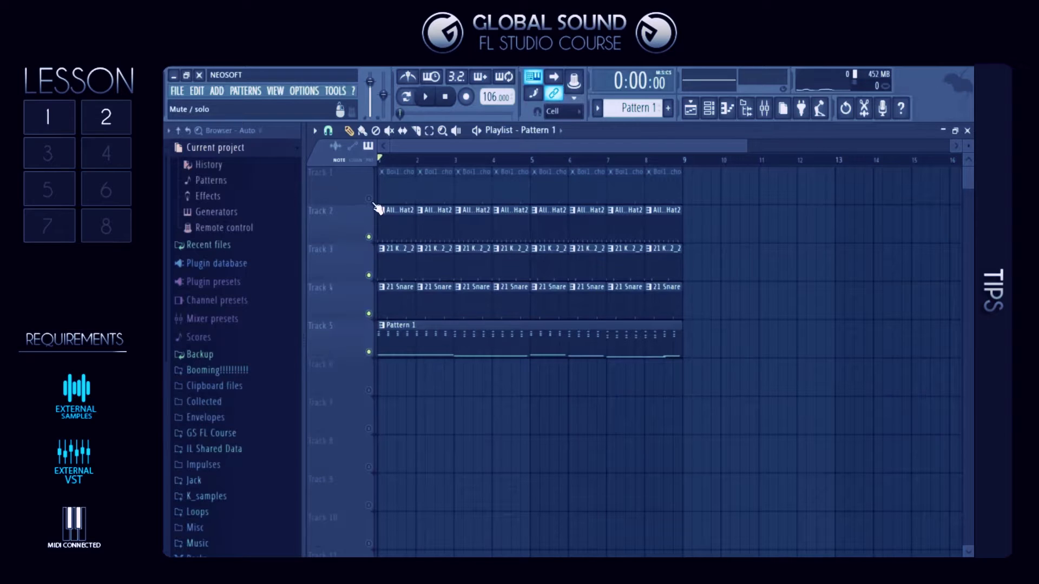
click(369, 199)
right_click(369, 352)
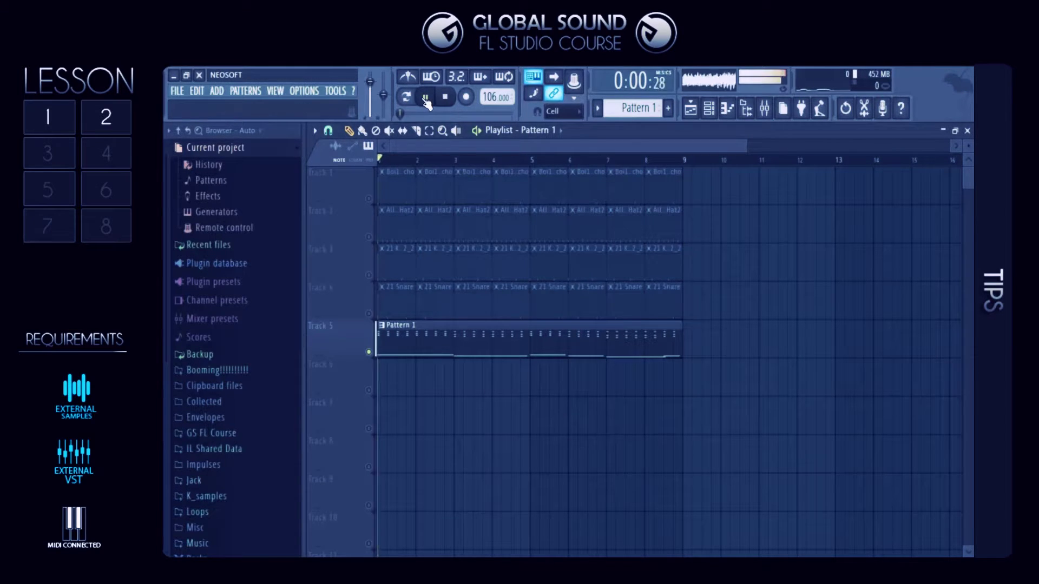
Set the playlist's current clip source to 21 Kick2_2 and enable Track 3 alongside Track 5.
click(314, 131)
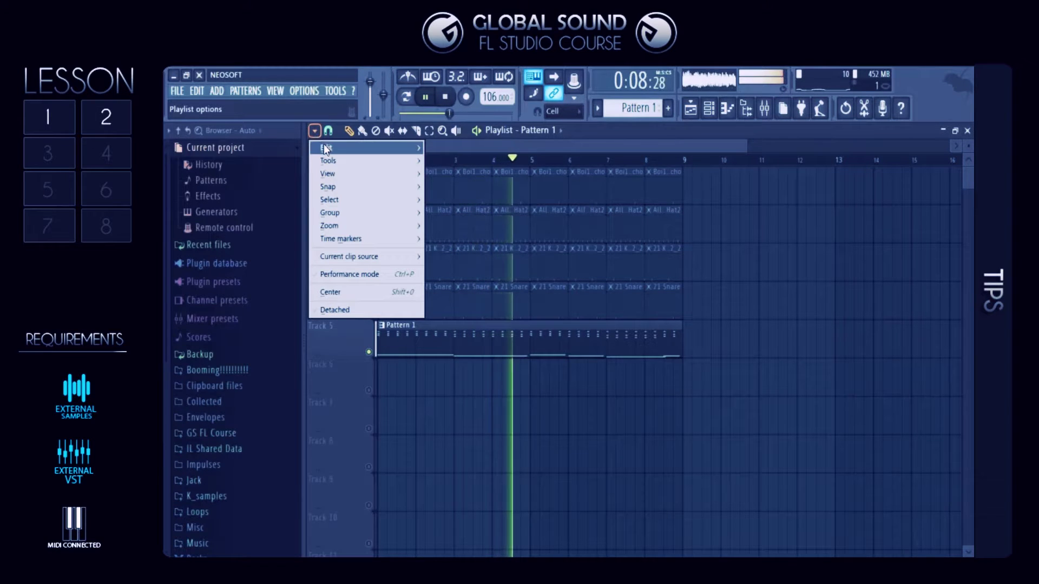
mouse_move(327, 161)
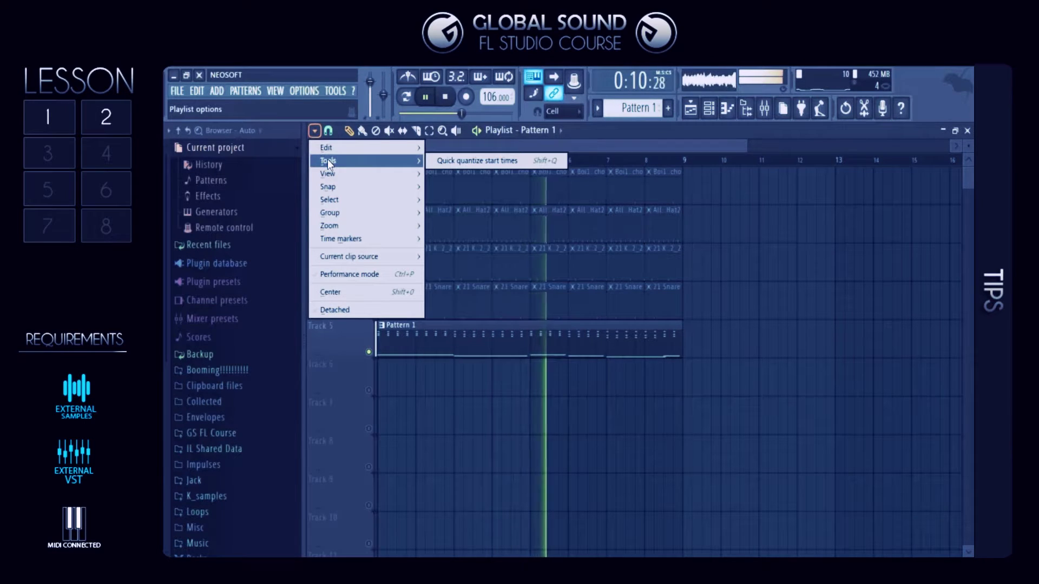
mouse_move(335, 186)
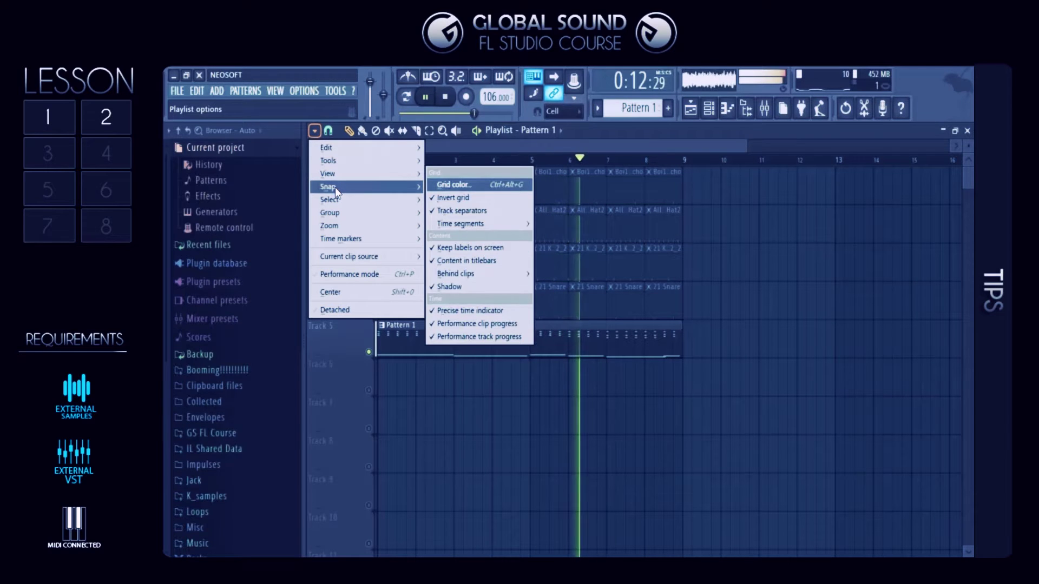
mouse_move(340, 216)
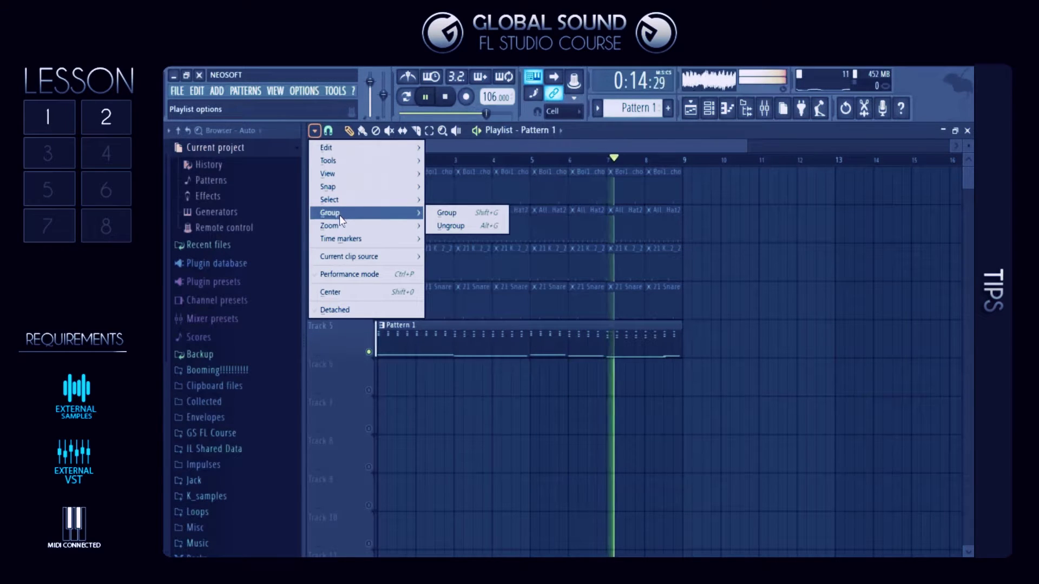
mouse_move(345, 237)
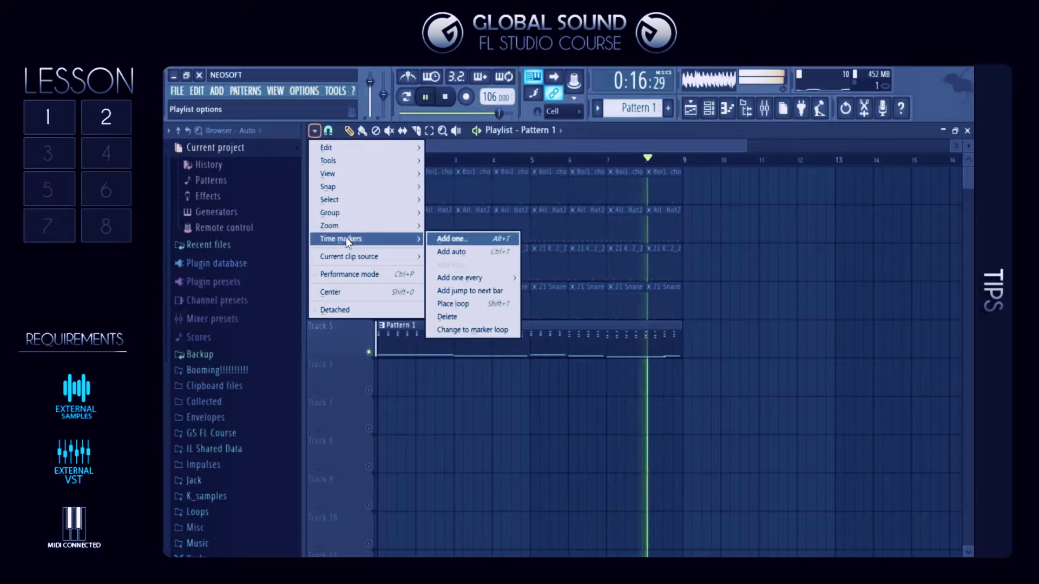
mouse_move(353, 256)
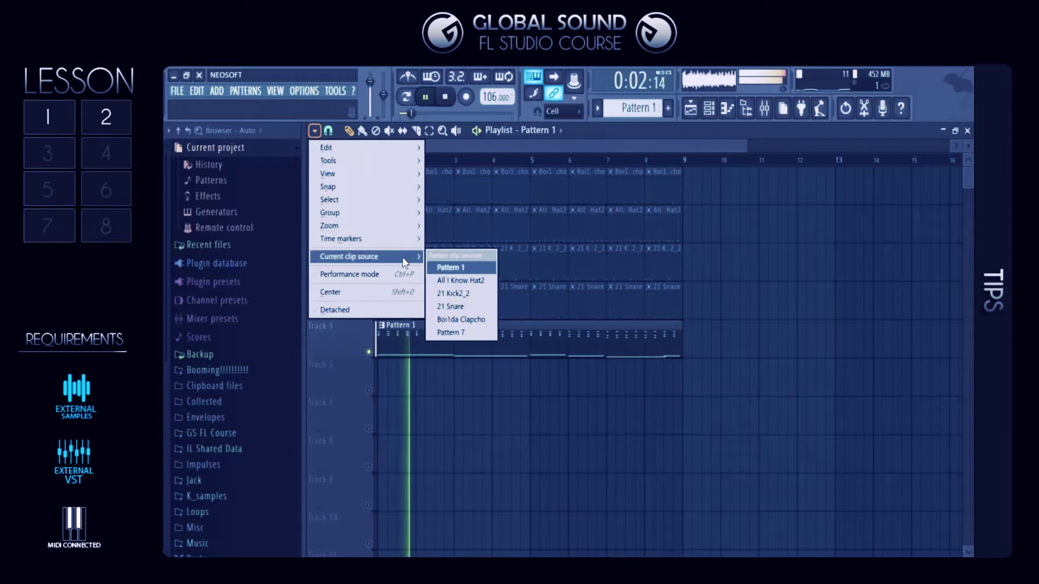
click(452, 293)
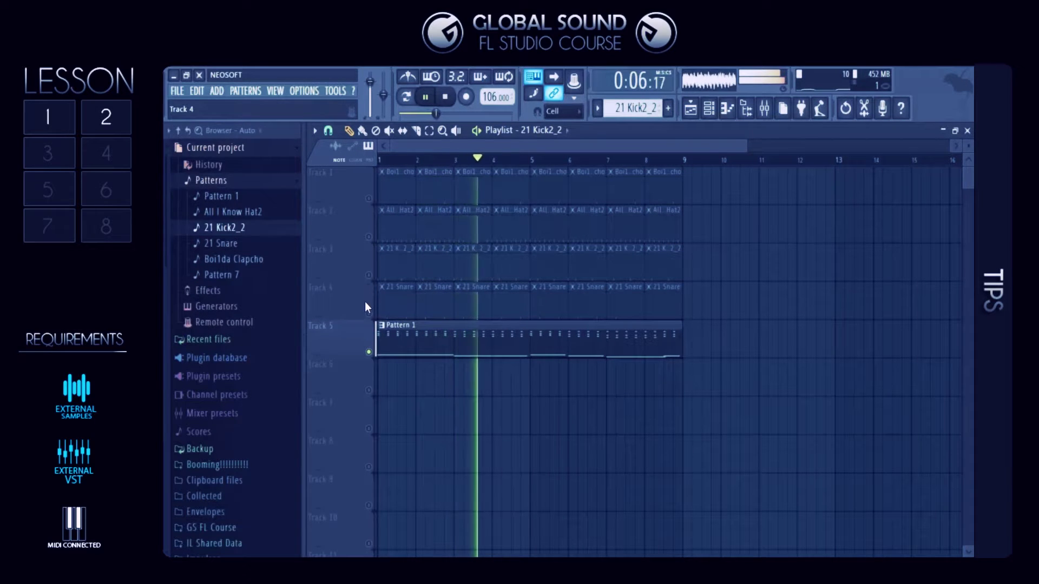
click(370, 276)
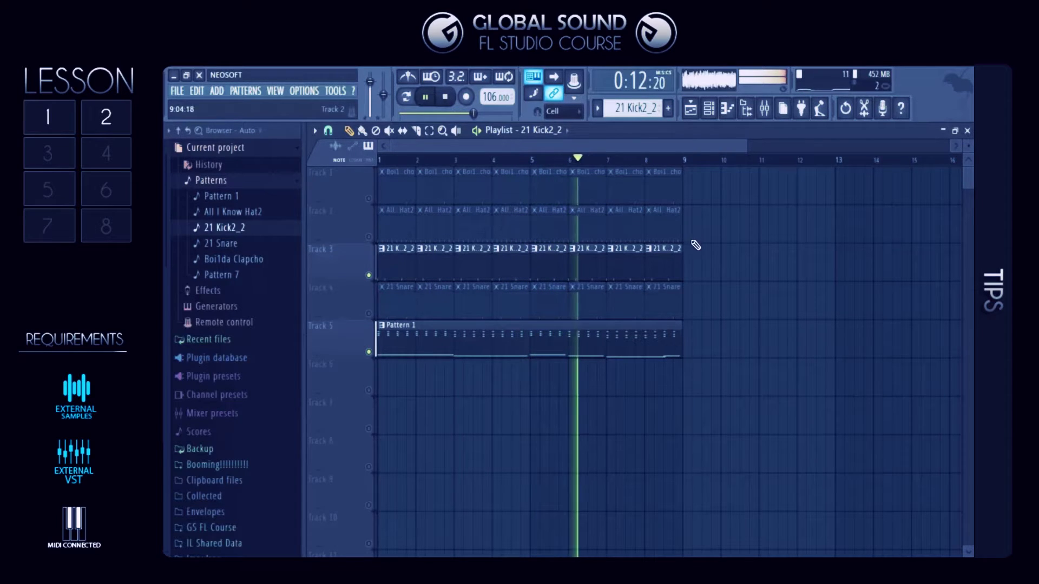
Select the first two 21 Kick2_2 clips on Track 3 and merge them into one pattern clip.
click(429, 131)
drag(441, 279, 378, 244)
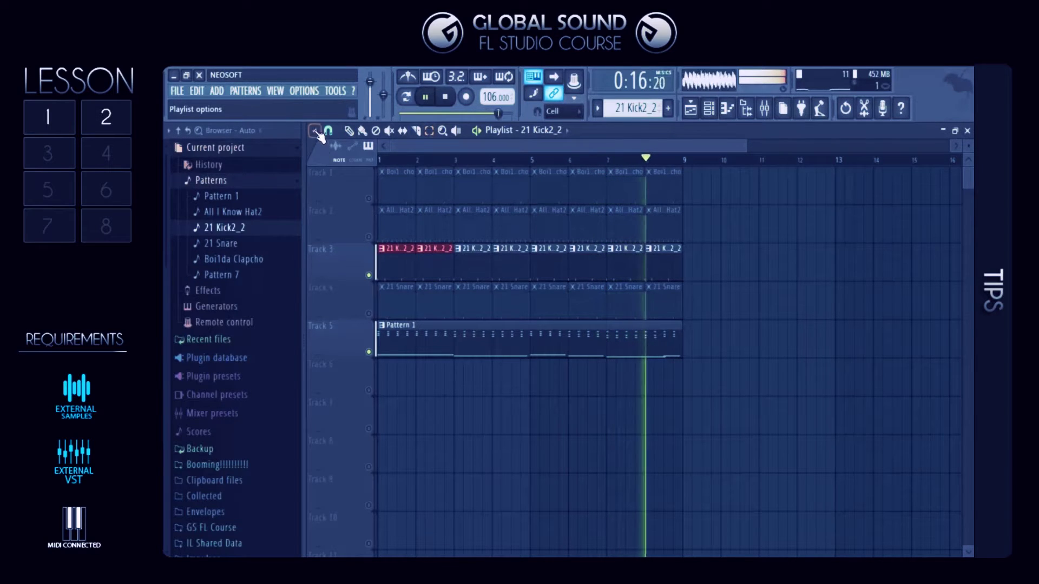
click(315, 131)
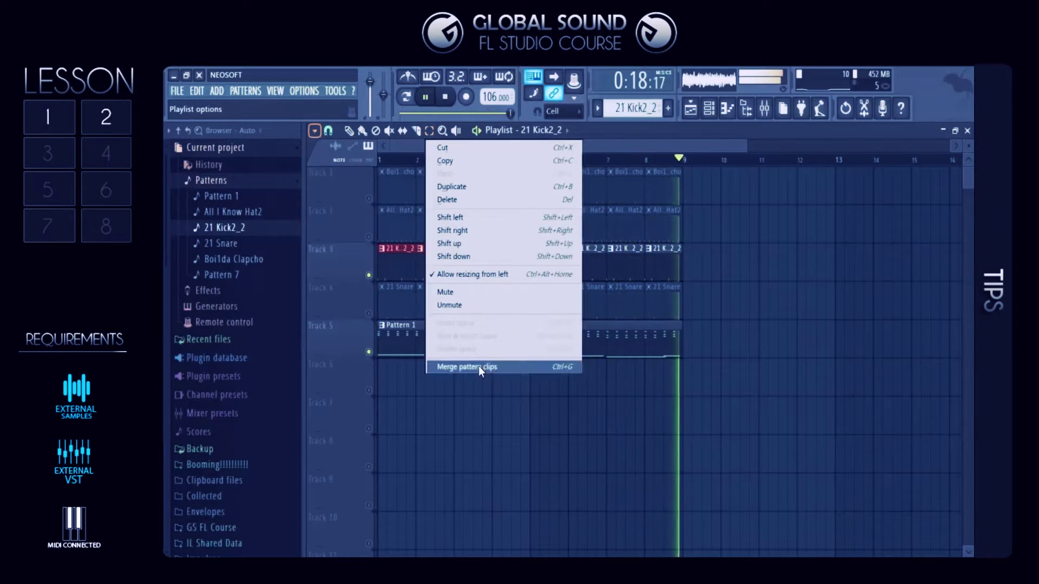
click(478, 366)
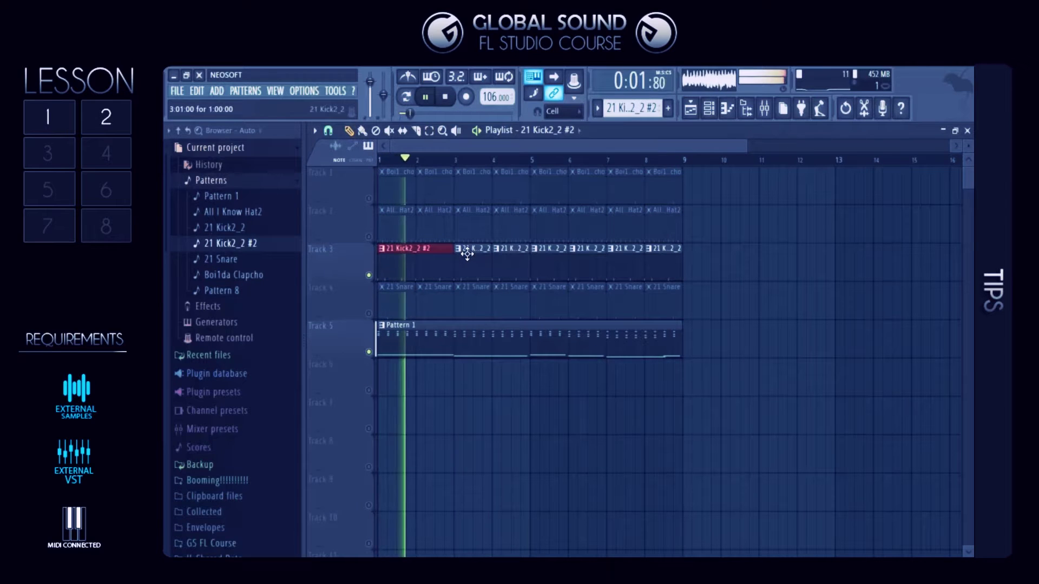
Select all kick clips on Track 3 and merge them into a single pattern clip spanning eight bars.
drag(686, 275, 378, 243)
click(315, 132)
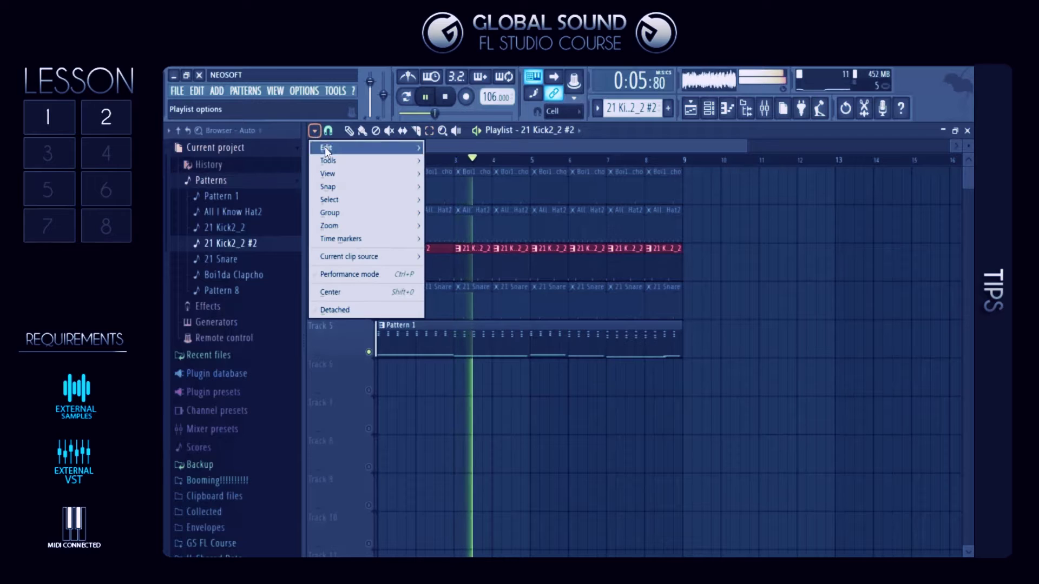
mouse_move(325, 148)
click(508, 362)
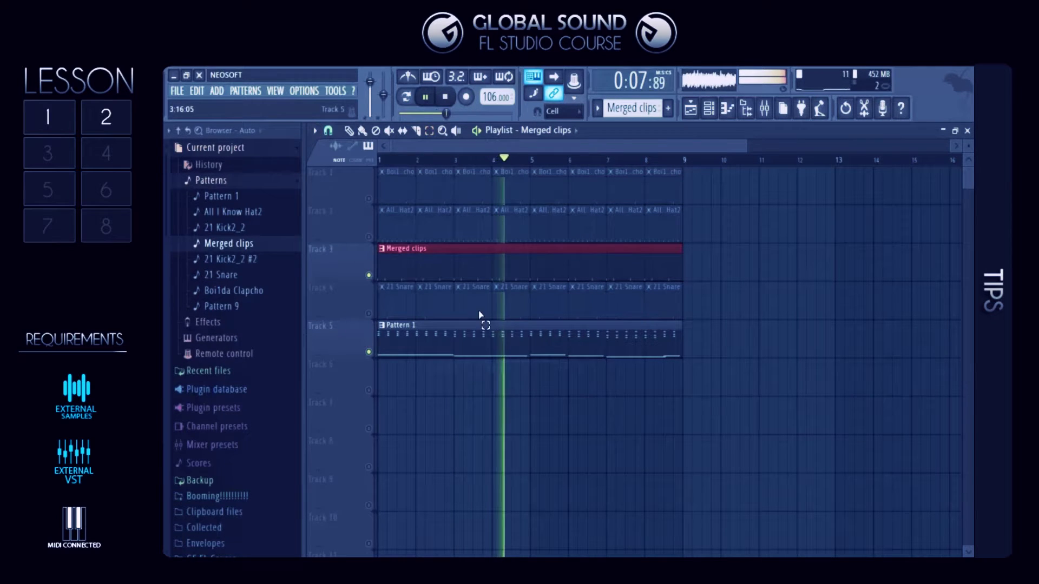
Open the merged kick clip in the piano roll, look over its notes across all eight bars, and close it.
double_click(421, 259)
drag(812, 146, 965, 160)
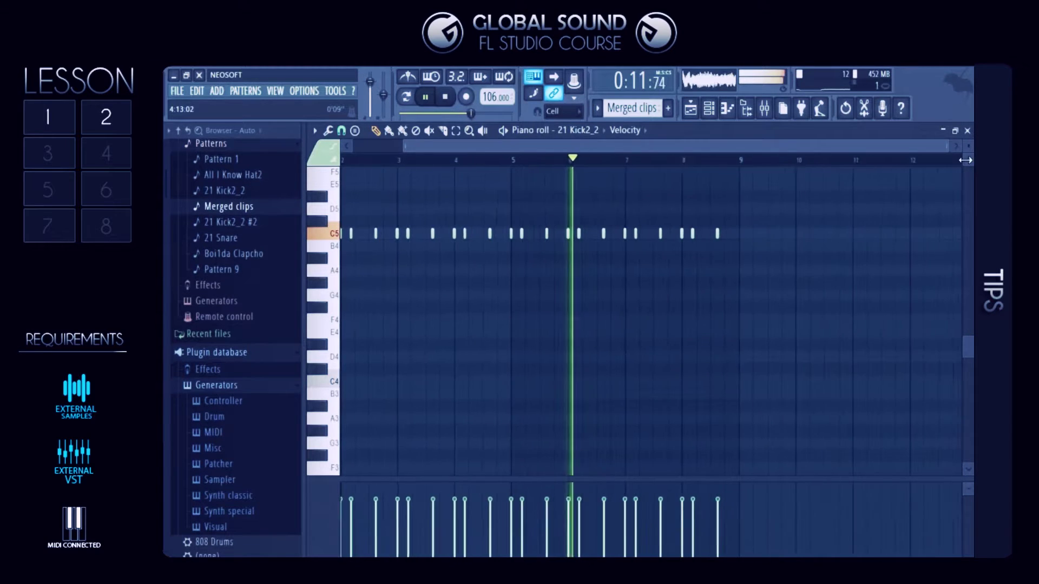
drag(810, 150, 671, 151)
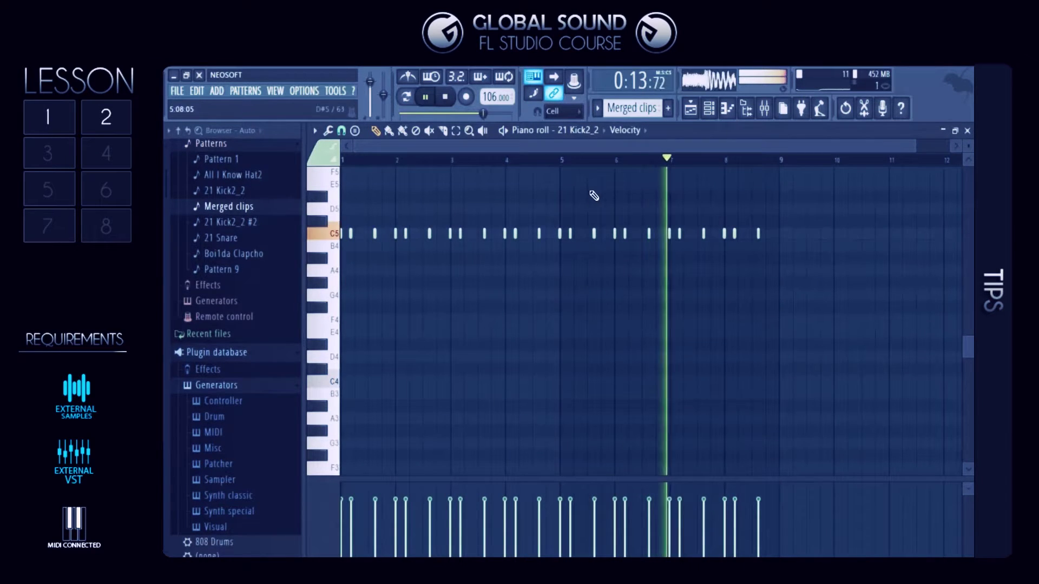
click(968, 131)
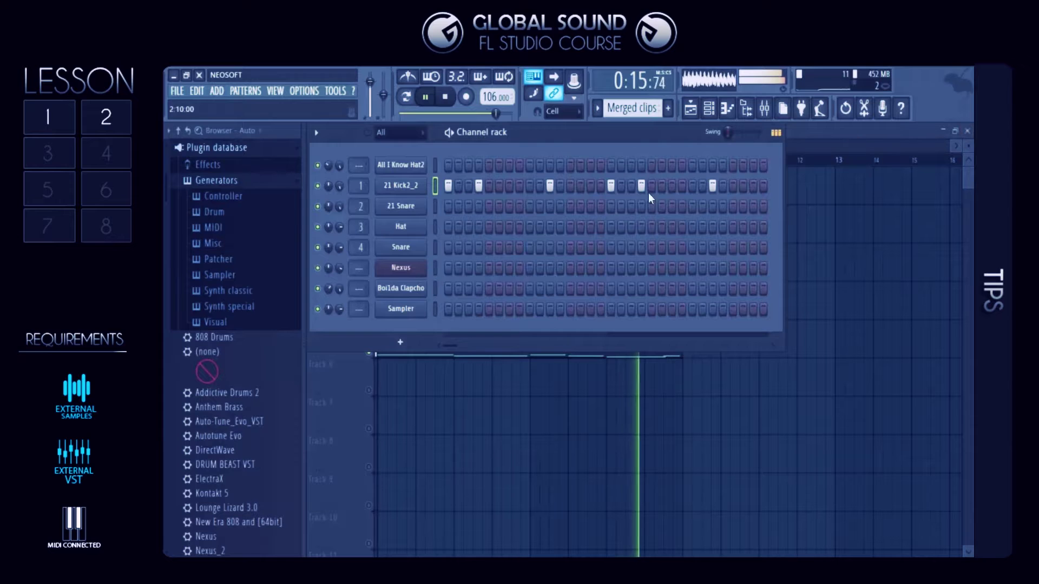
Add an extra 21 Kick2_2 step immediately before a bar's first kick in the Merged clips pattern, and close the channel rack.
drag(453, 346, 653, 337)
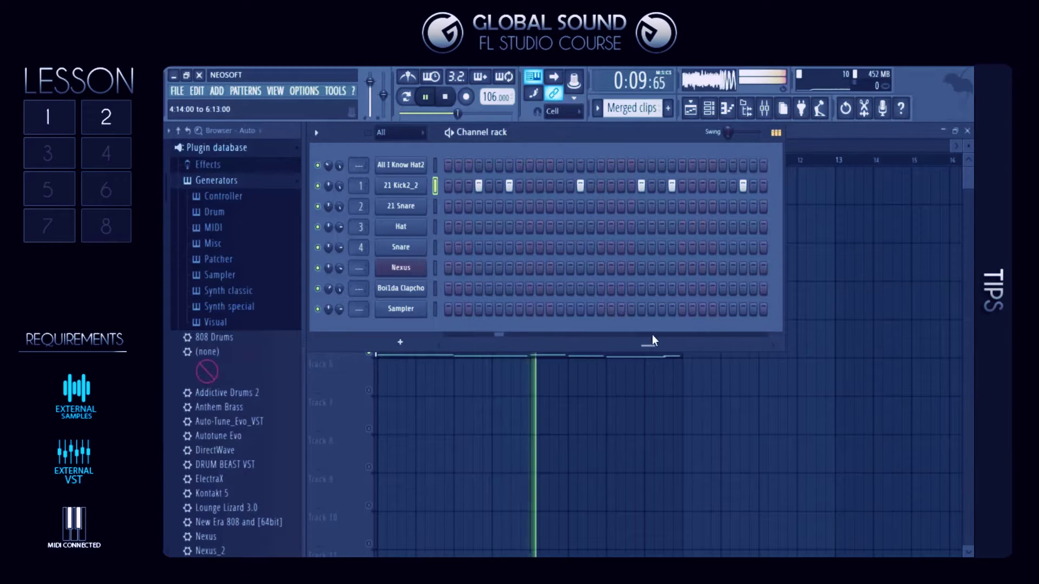
click(631, 185)
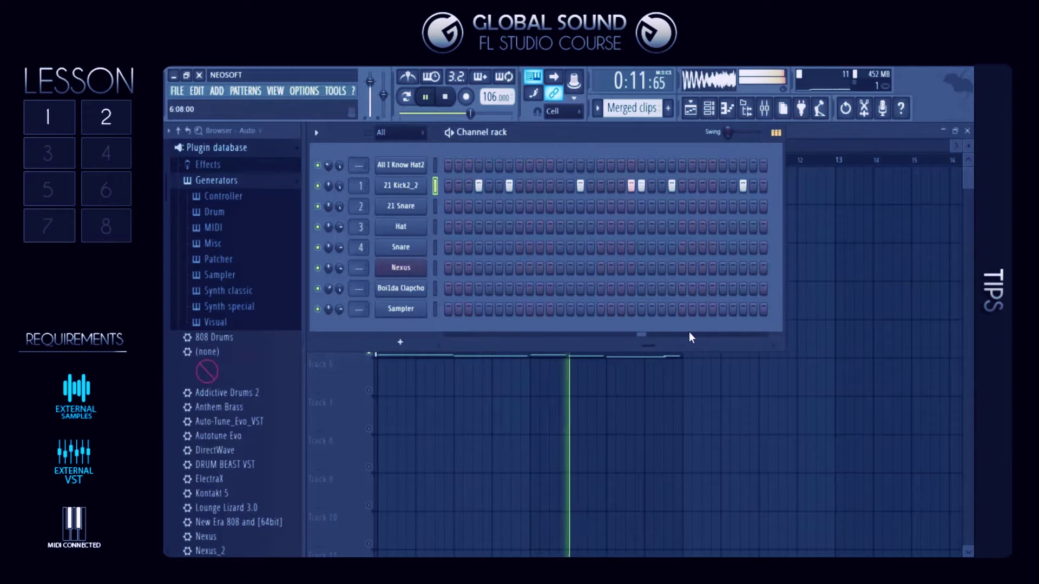
drag(649, 348, 771, 343)
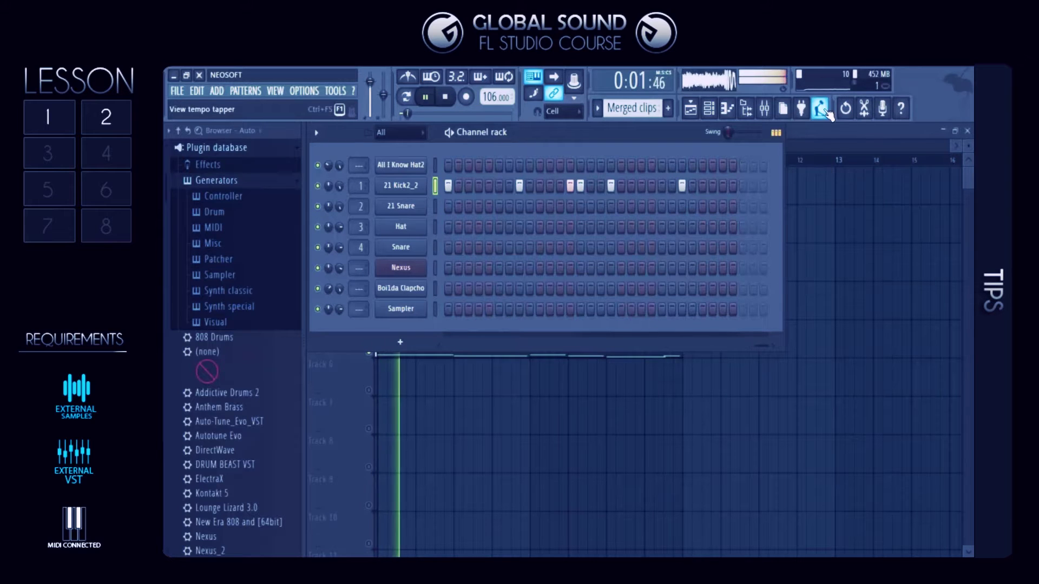
click(835, 141)
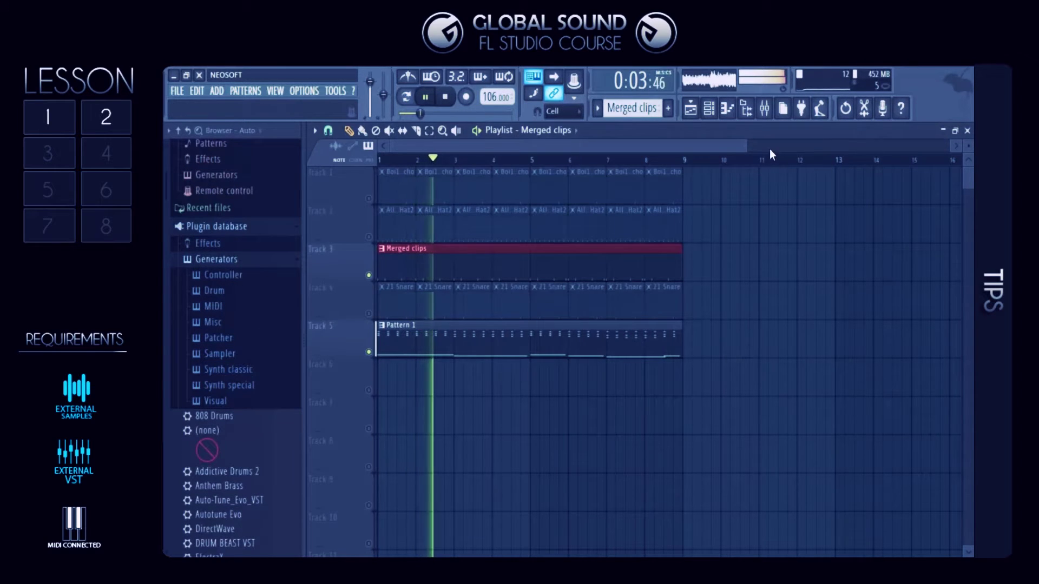
Enable Tracks 1, 4 and 2 so they play together with Tracks 3 and 5.
drag(744, 142, 776, 143)
click(370, 200)
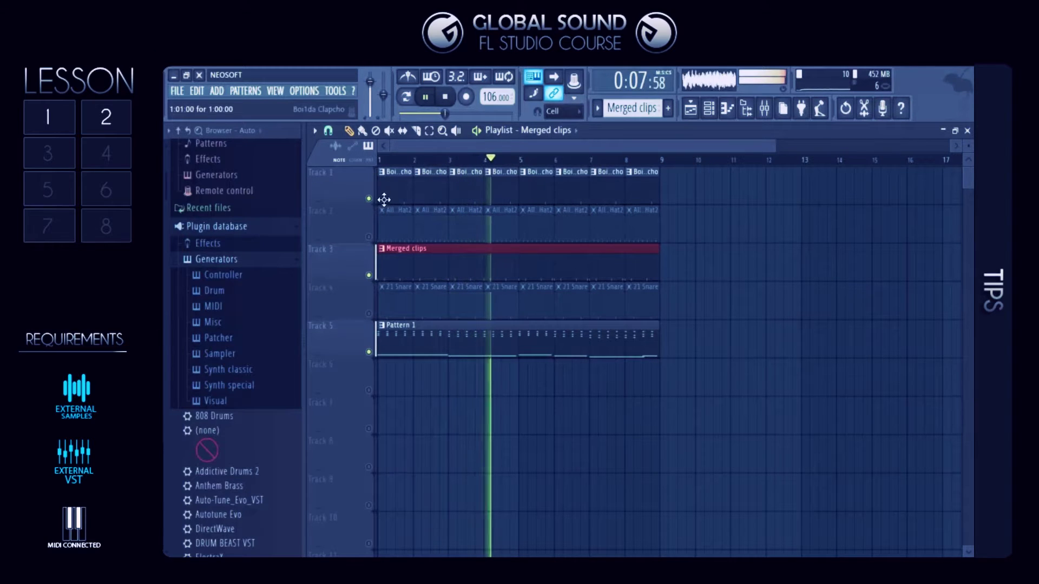
click(369, 314)
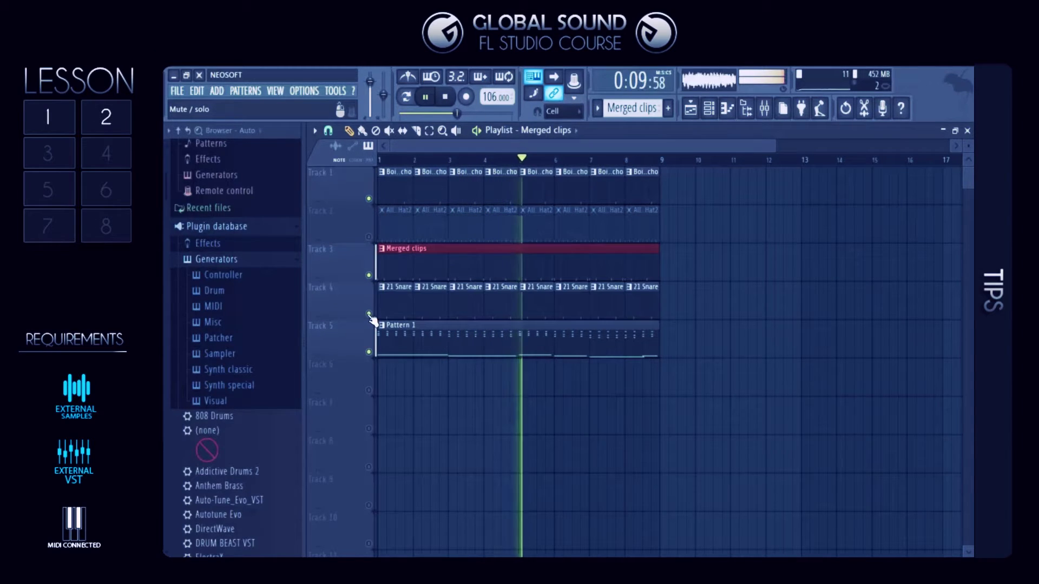
click(368, 237)
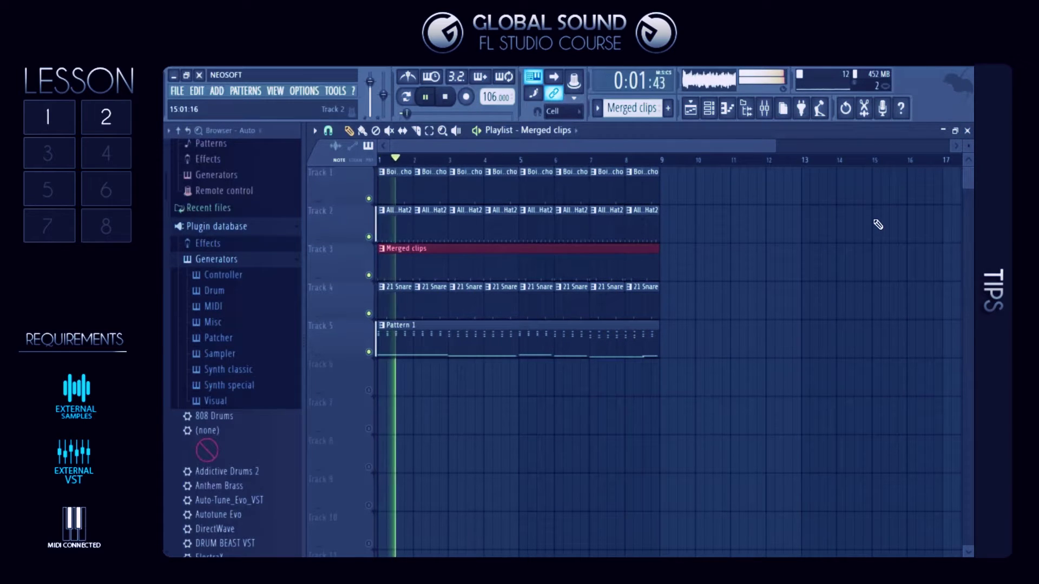
Open the mixer and increase its height, close it again, and close the playlist.
click(764, 108)
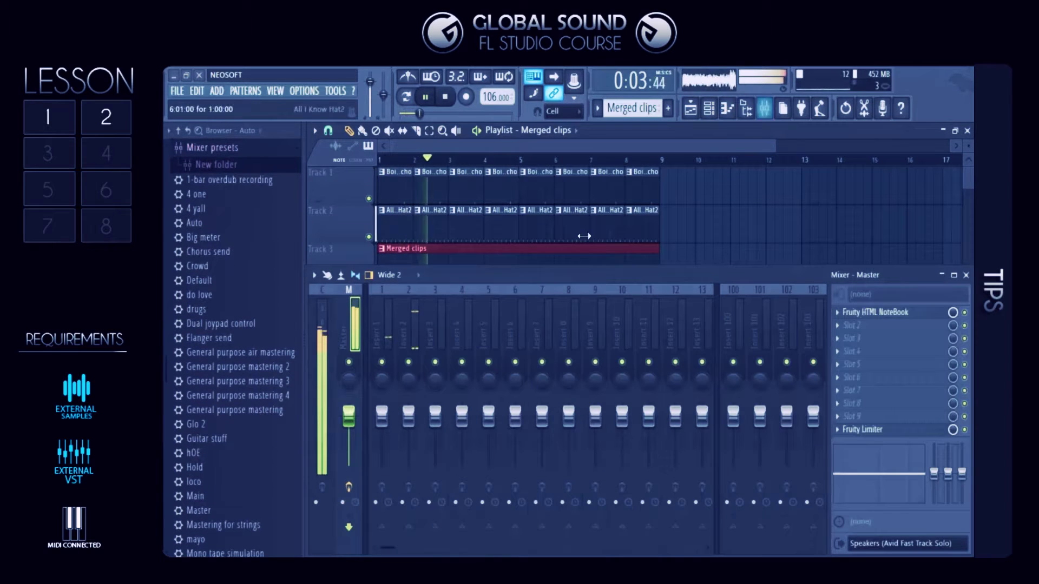
drag(590, 267, 674, 237)
click(967, 244)
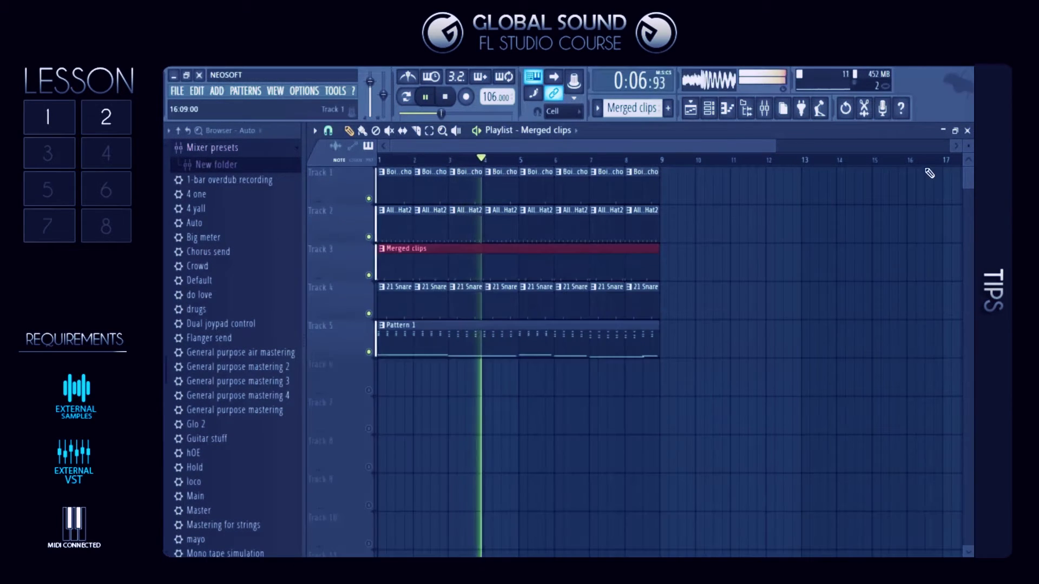
click(968, 130)
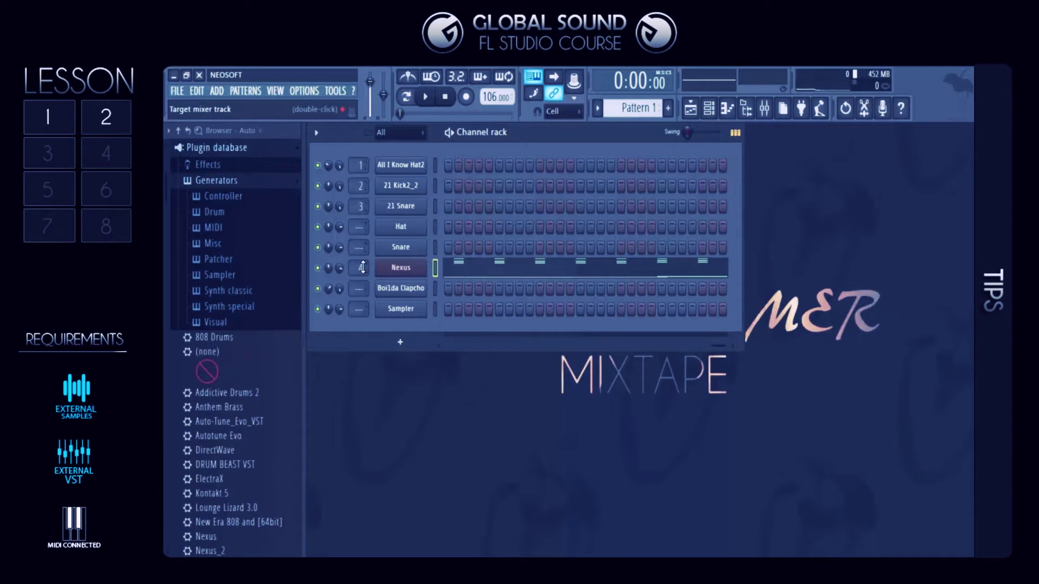
Open the mixer, enlarge it to the full workspace height, and select Inserts 1, 2, 3 and 4 in turn.
click(764, 108)
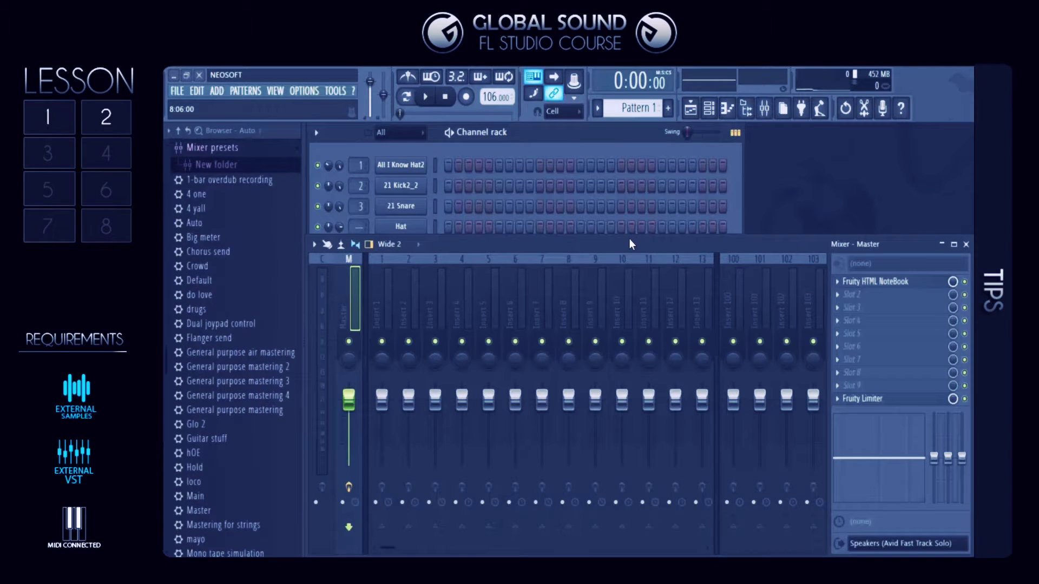
drag(629, 238, 628, 122)
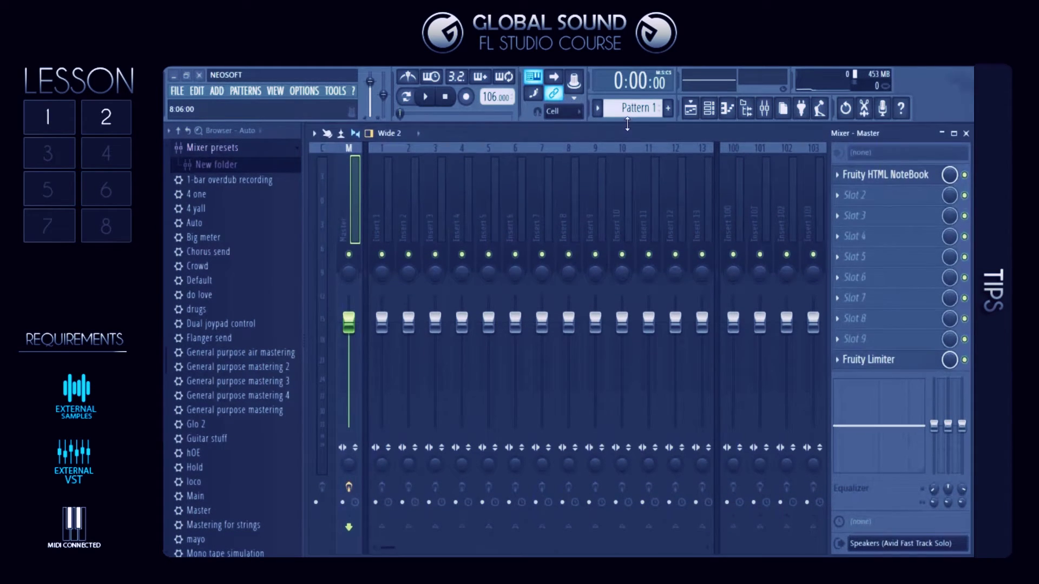
click(382, 198)
click(403, 203)
click(438, 207)
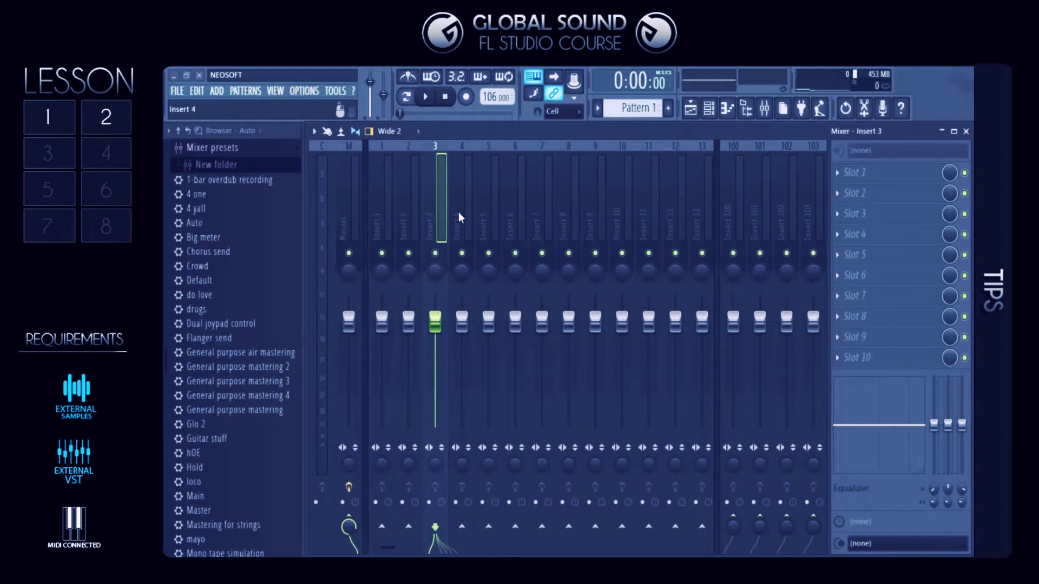
click(460, 213)
Play the beat, switch the solo on Insert 1 on and off, and select Inserts 2 and 3 to check their levels.
click(425, 96)
click(376, 193)
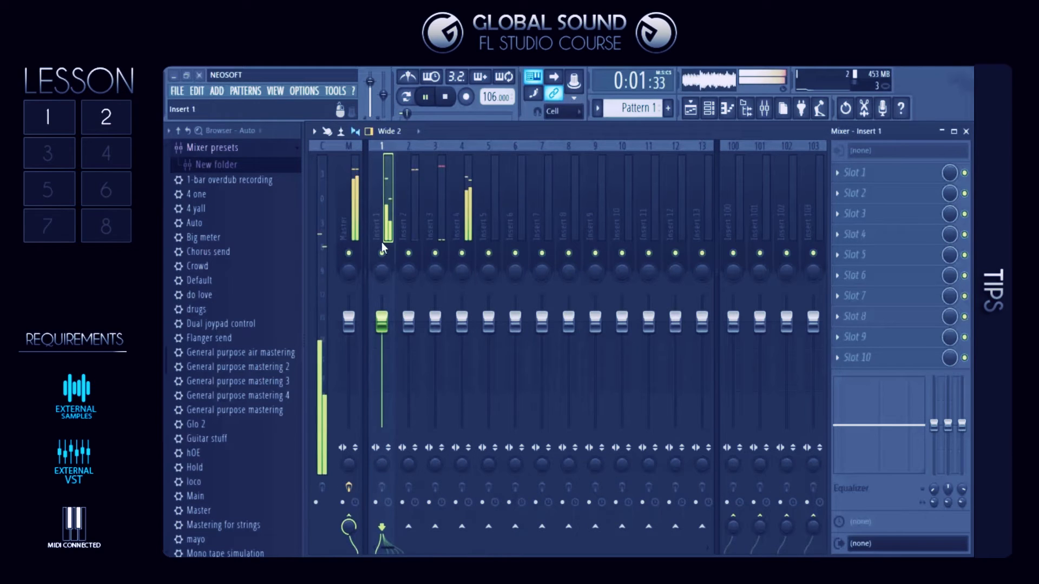
right_click(382, 253)
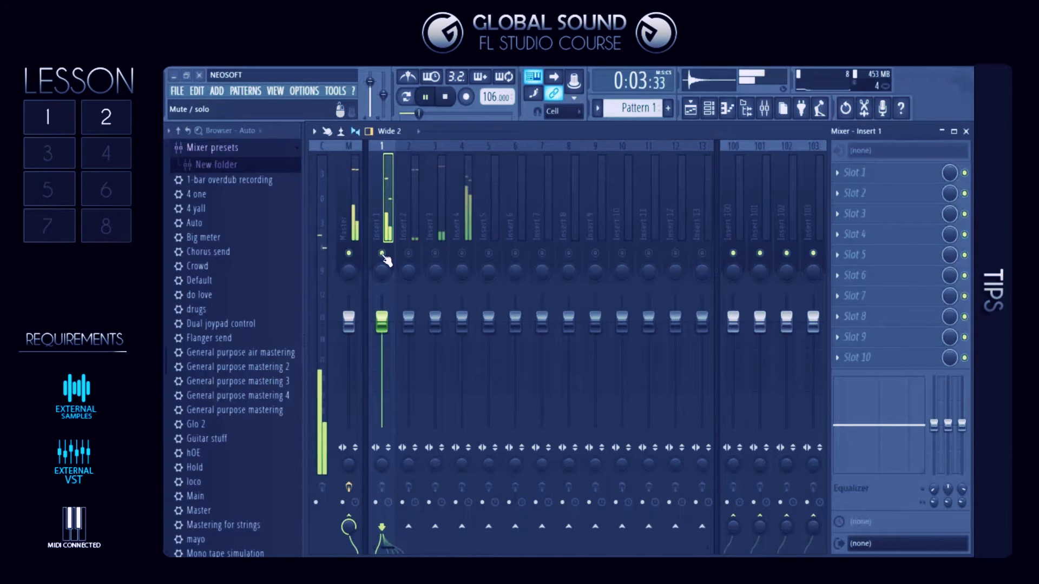
right_click(382, 252)
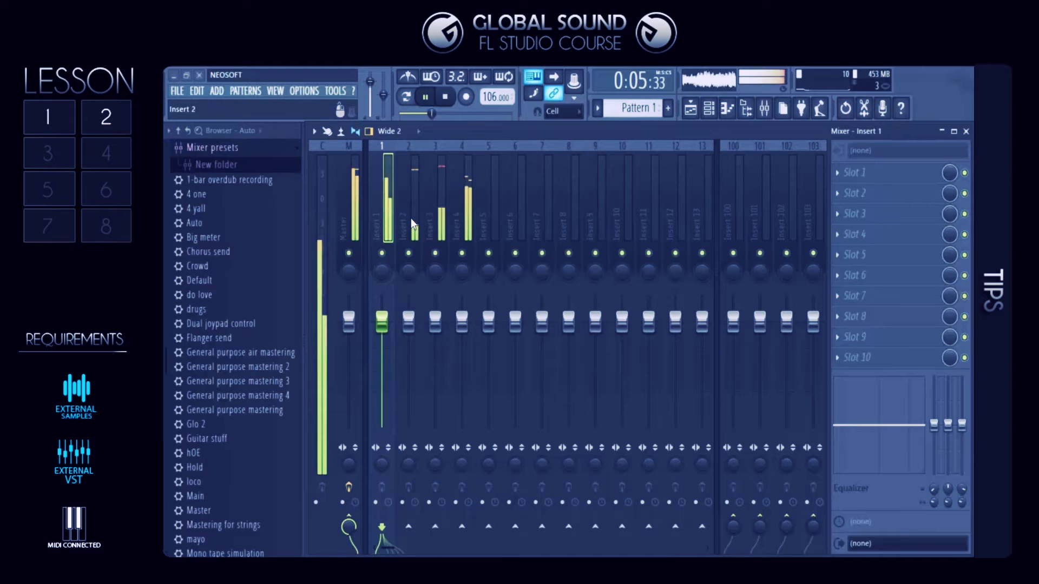
click(412, 218)
click(430, 214)
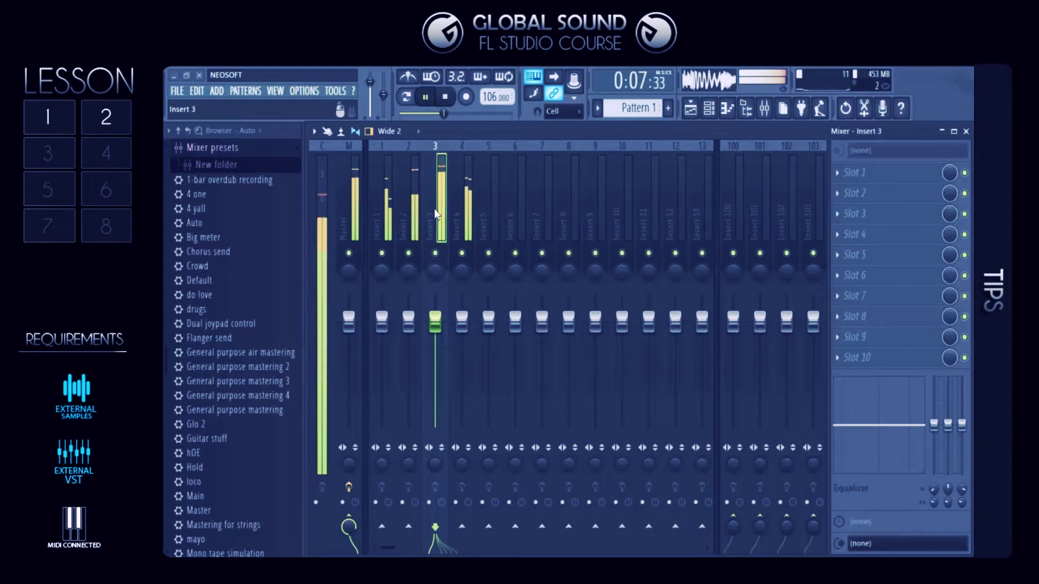
Load Fruity Parametric EQ 2, Fruity Reeverb 2 and Fruity Filter into effect slots 1, 2 and 3 of Insert 4.
click(449, 209)
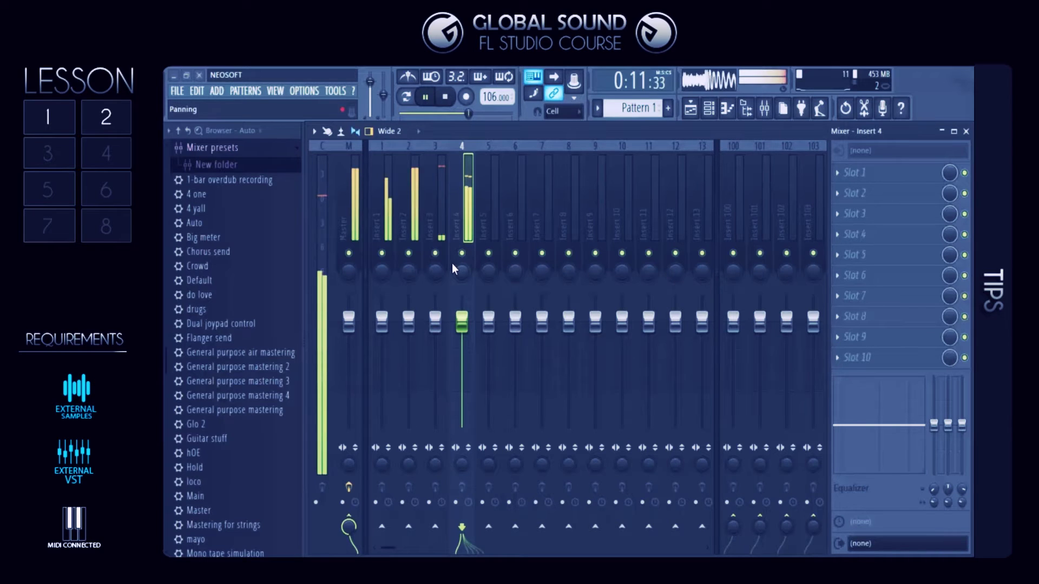
click(838, 173)
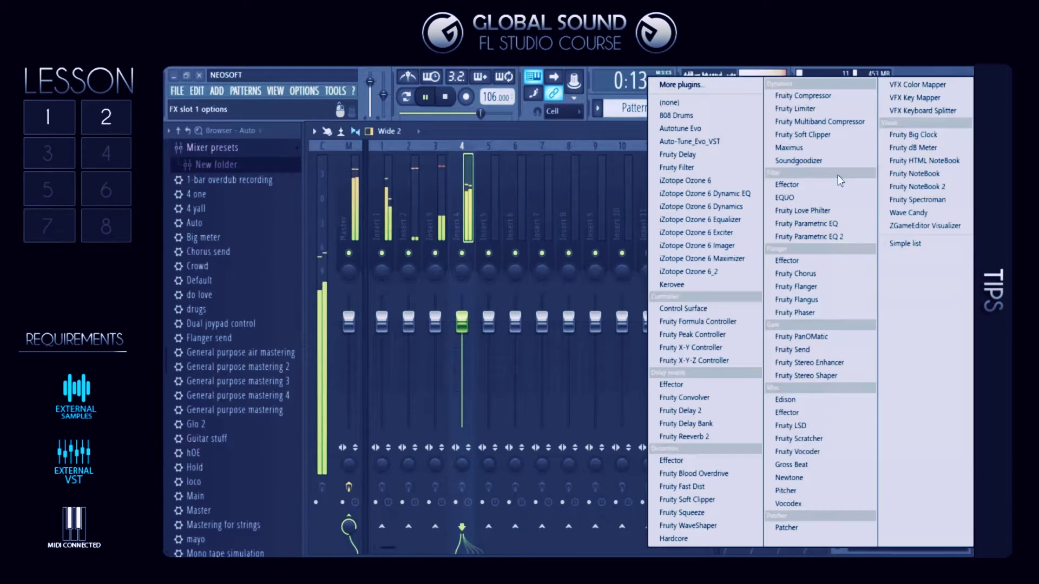
click(820, 235)
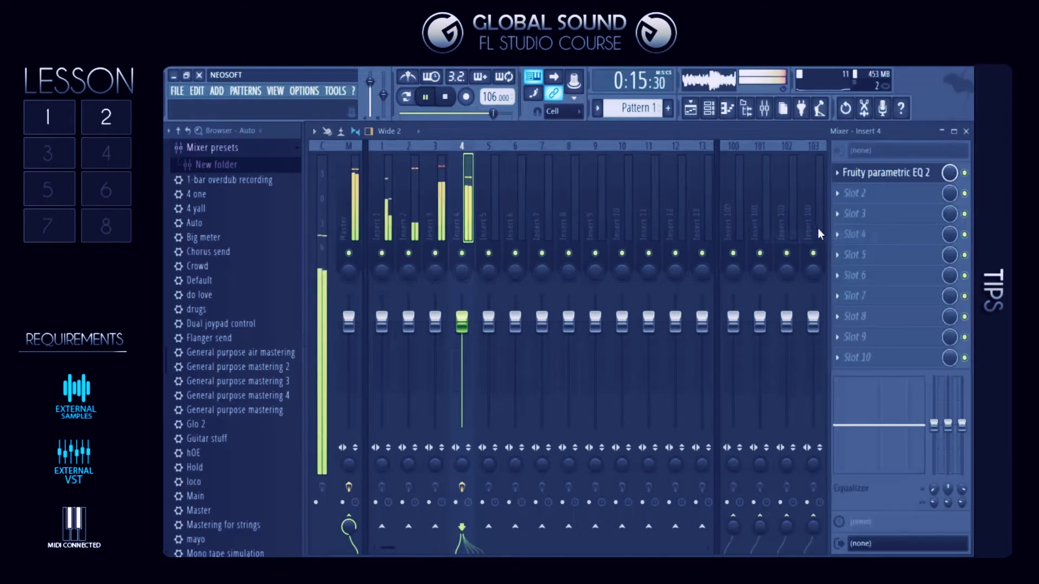
click(844, 194)
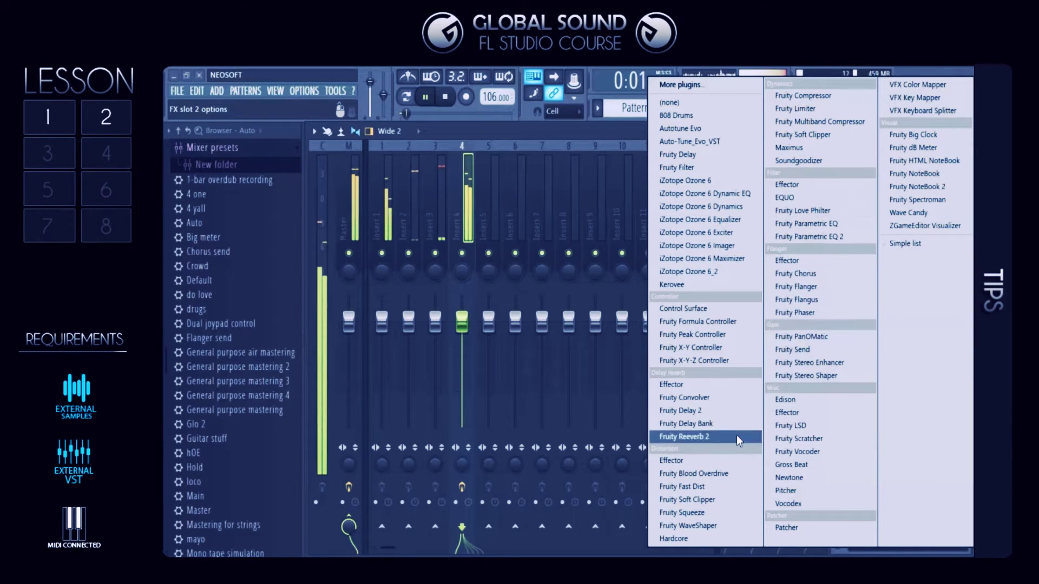
click(736, 438)
click(847, 217)
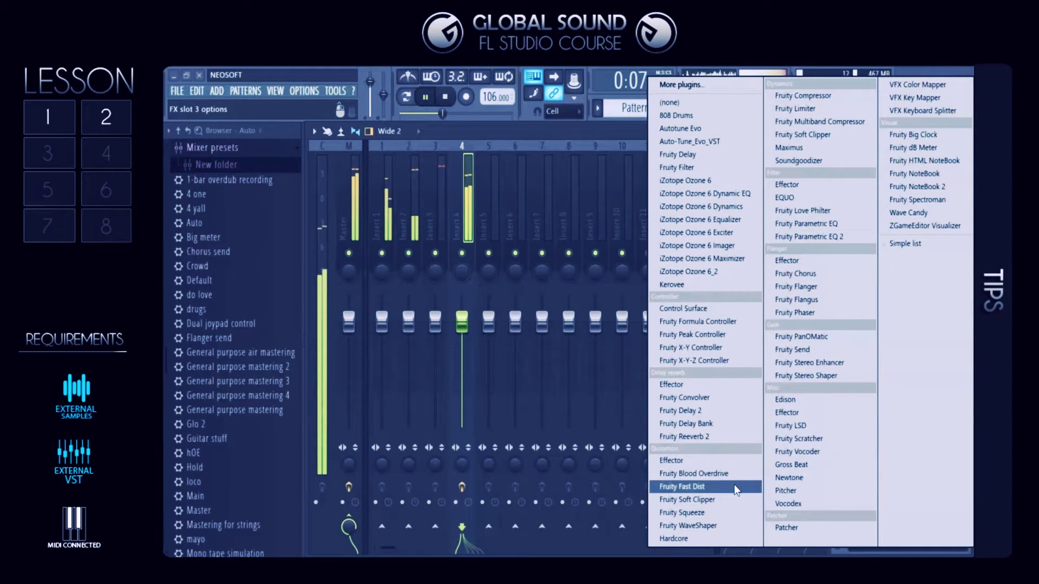
click(696, 168)
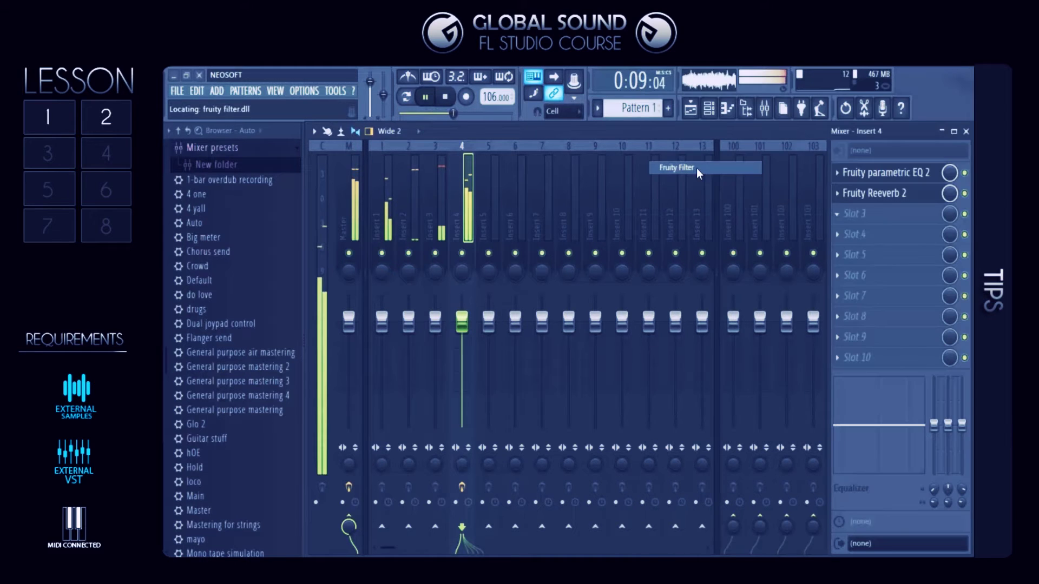
Close the mixer and shape Insert 4's Parametric EQ 2 by moving bands 1 and 2 and raising band 7 slightly.
click(966, 132)
drag(533, 232, 580, 189)
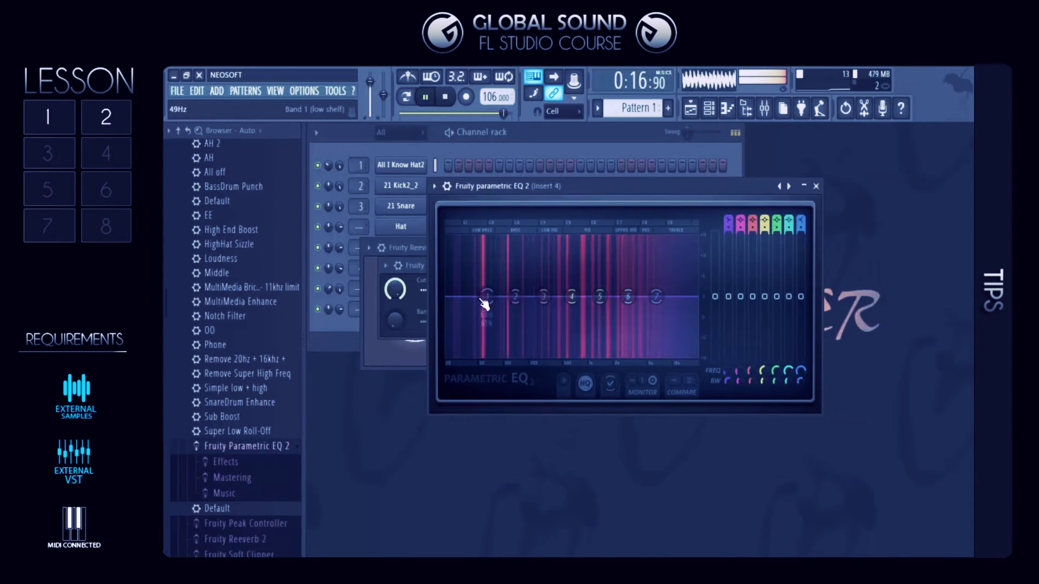
drag(484, 303, 486, 344)
drag(511, 296, 487, 264)
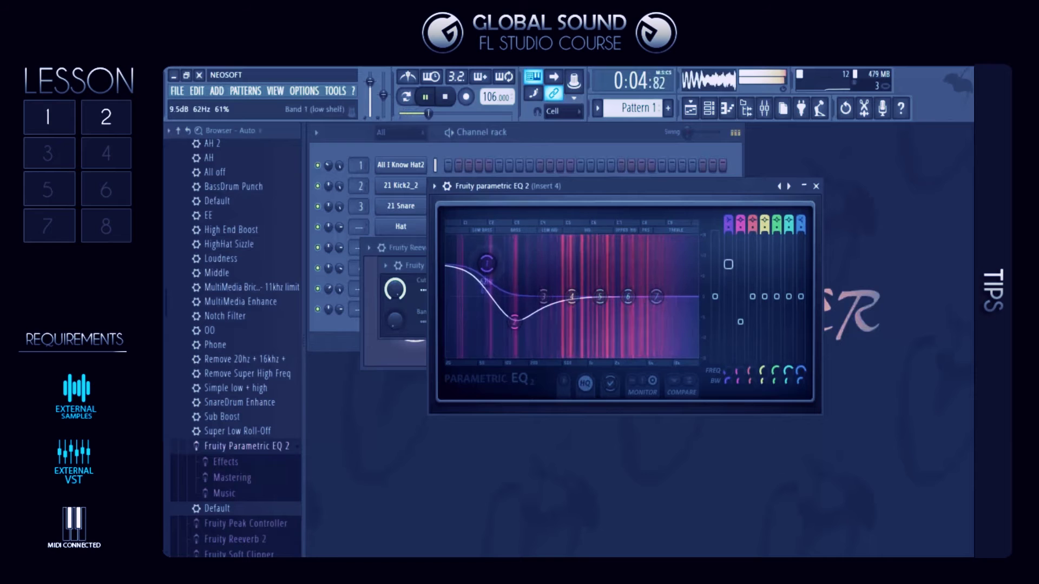
drag(518, 332, 494, 352)
drag(513, 285, 512, 312)
mouse_move(655, 297)
mouse_down()
mouse_move(655, 284)
mouse_move(598, 293)
mouse_move(657, 291)
mouse_up()
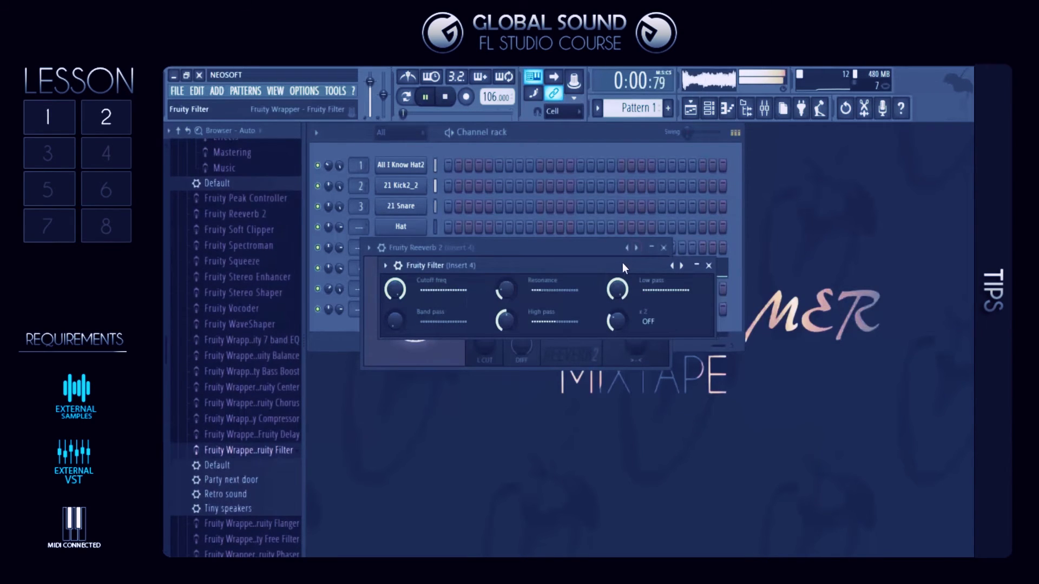
Lower the Fruity Filter cutoff to about halfway, move its window below the reverb, and adjust the Fruity Reeverb 2 wet level.
drag(622, 262, 651, 237)
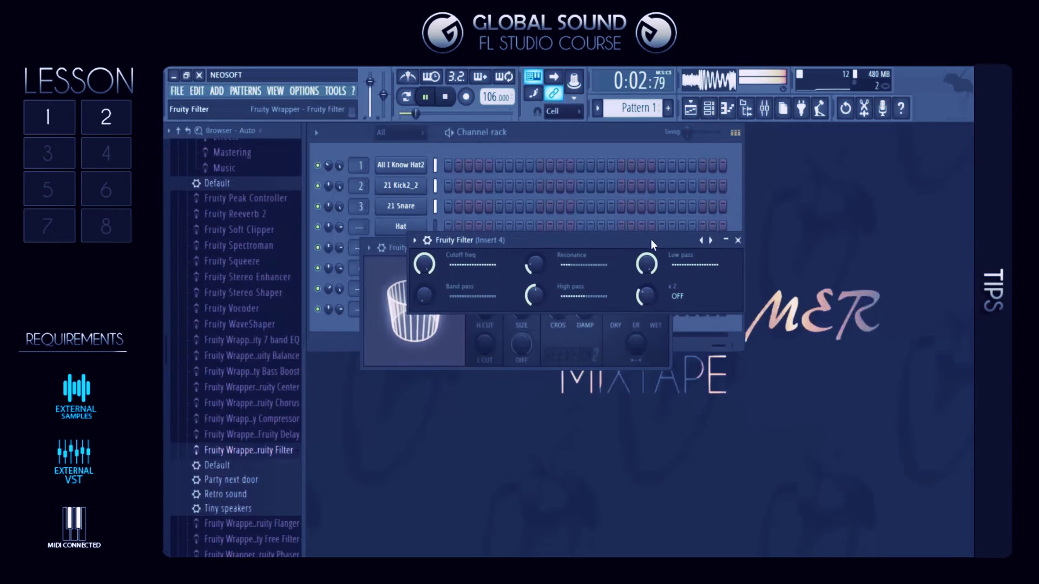
drag(425, 264, 424, 272)
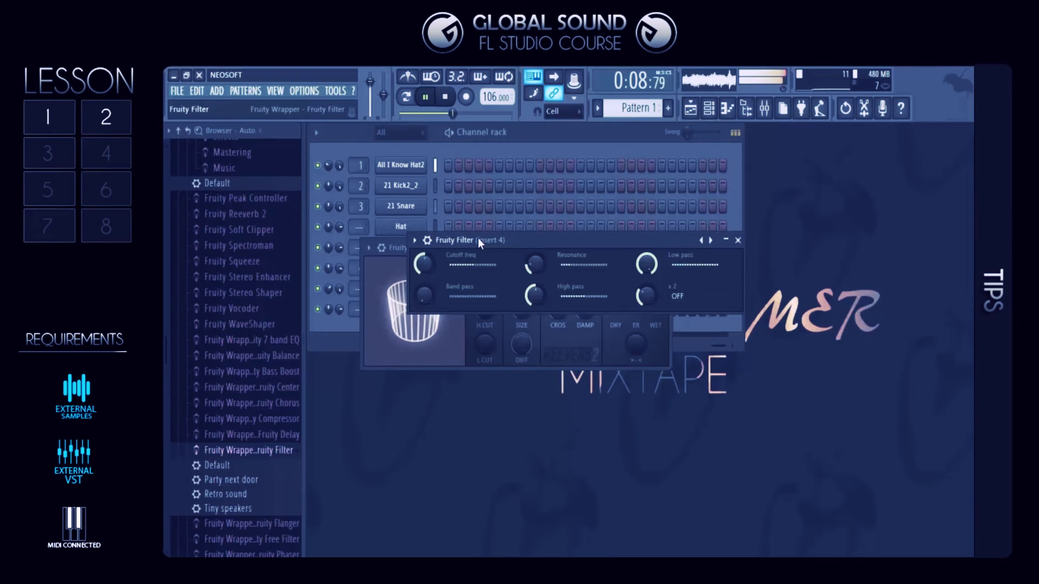
drag(520, 244, 520, 422)
drag(655, 295, 615, 273)
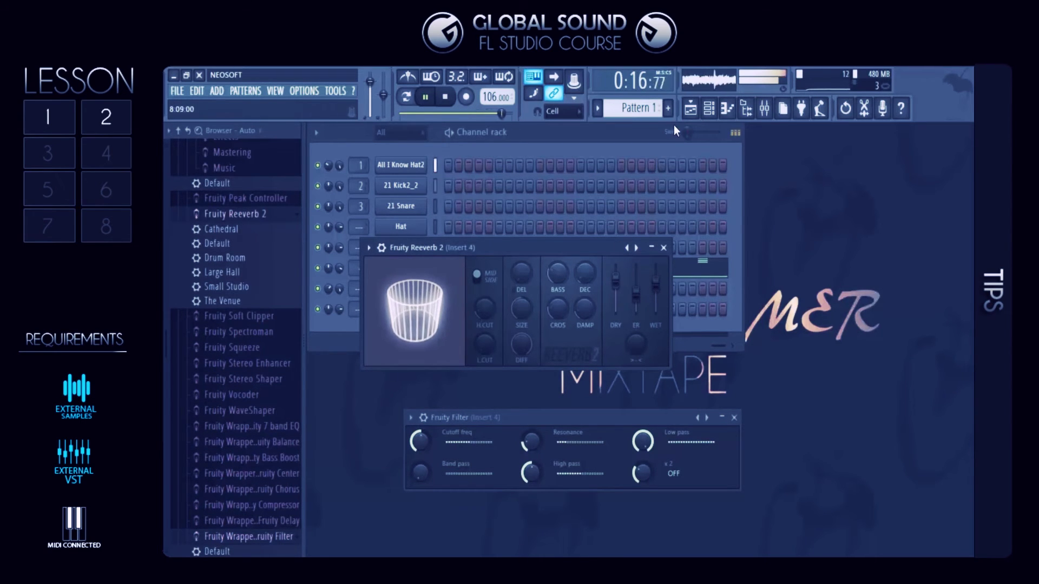
Show the playlist, reopen the mixer, and select Inserts 3, 2, 4 and 1 to compare their levels and effects during playback.
click(692, 110)
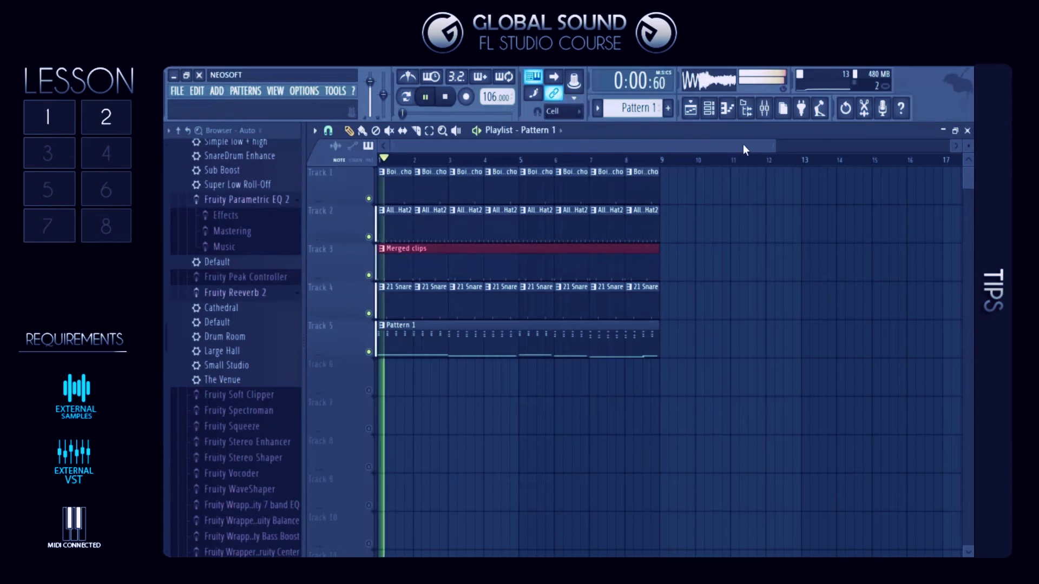
click(764, 109)
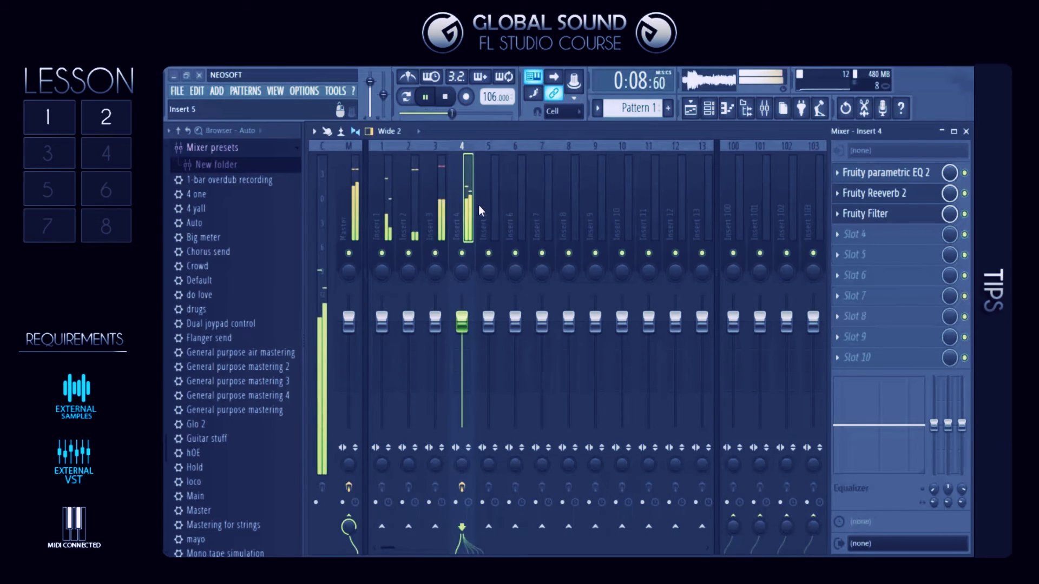
click(434, 205)
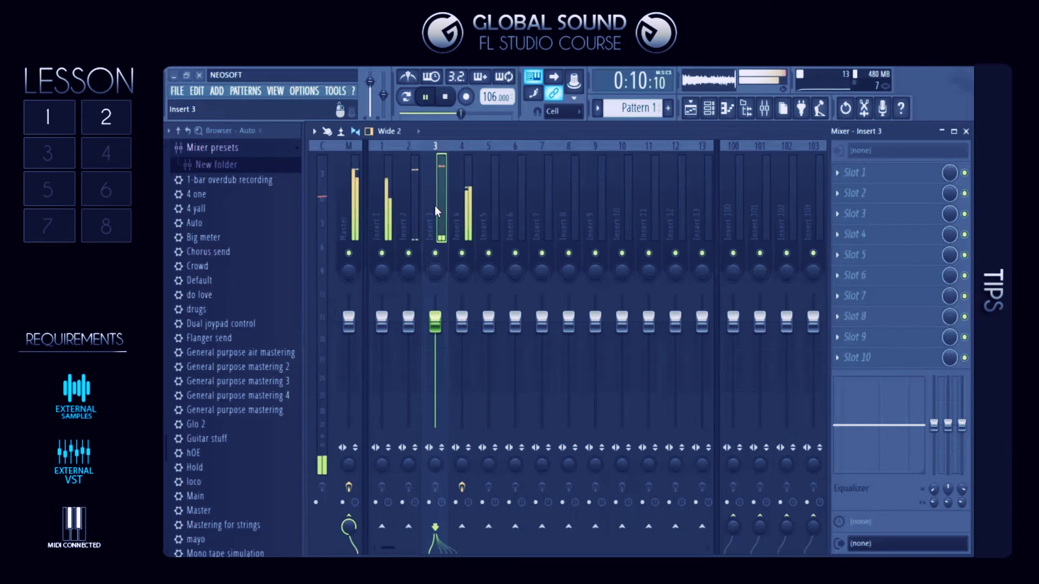
click(403, 206)
click(468, 219)
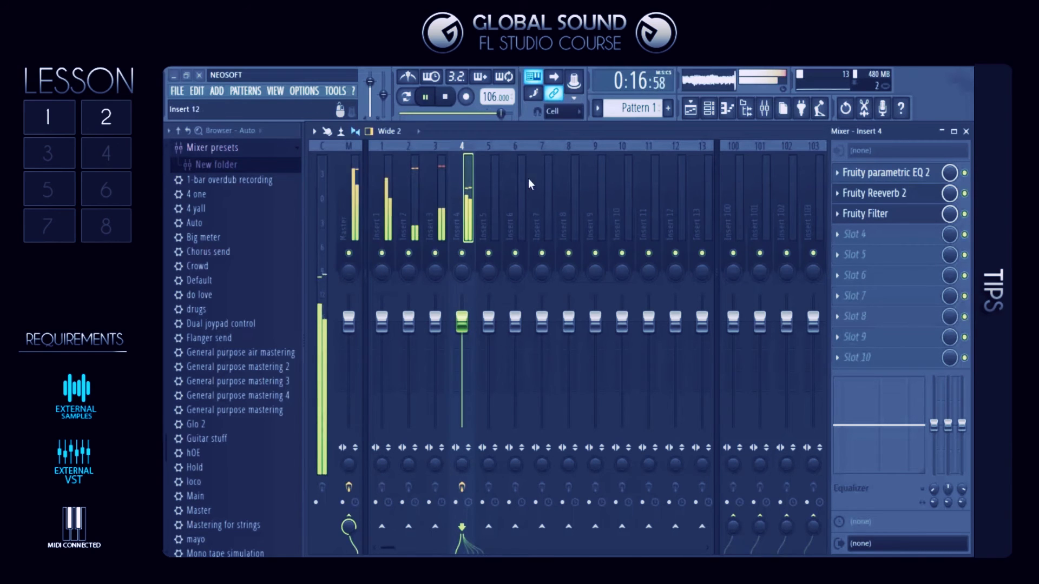
click(431, 200)
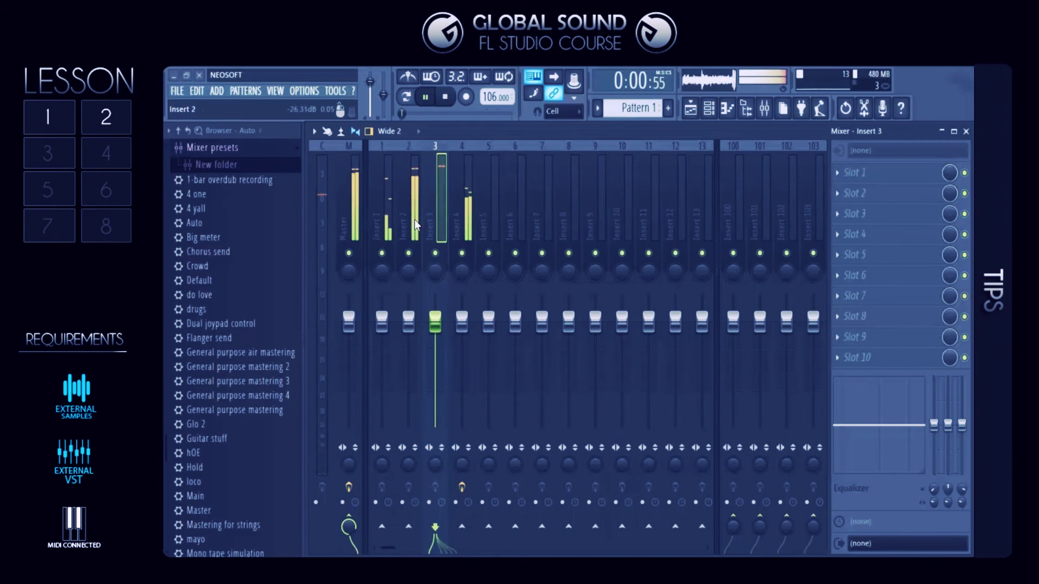
click(383, 224)
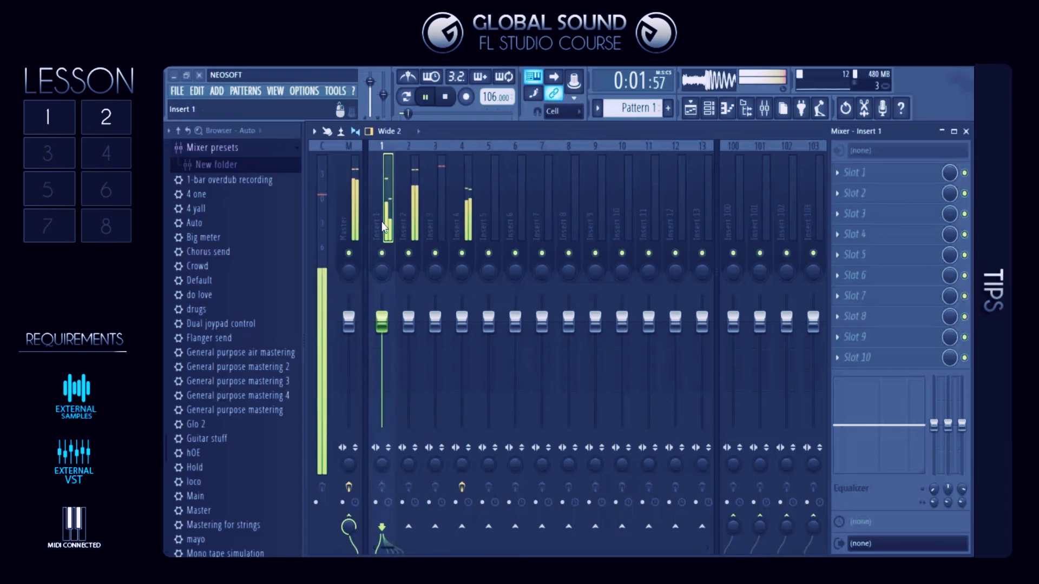
click(466, 222)
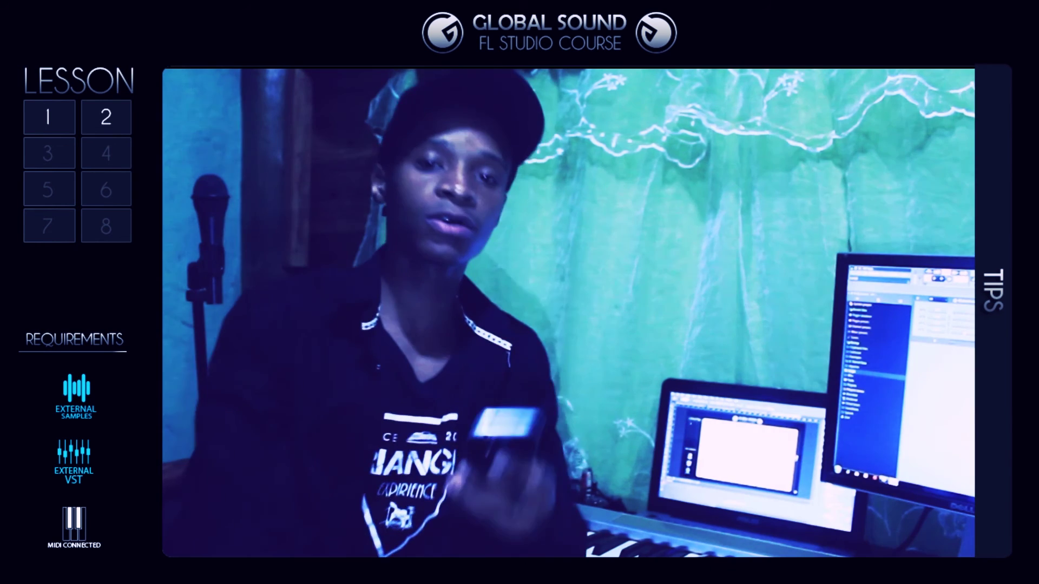